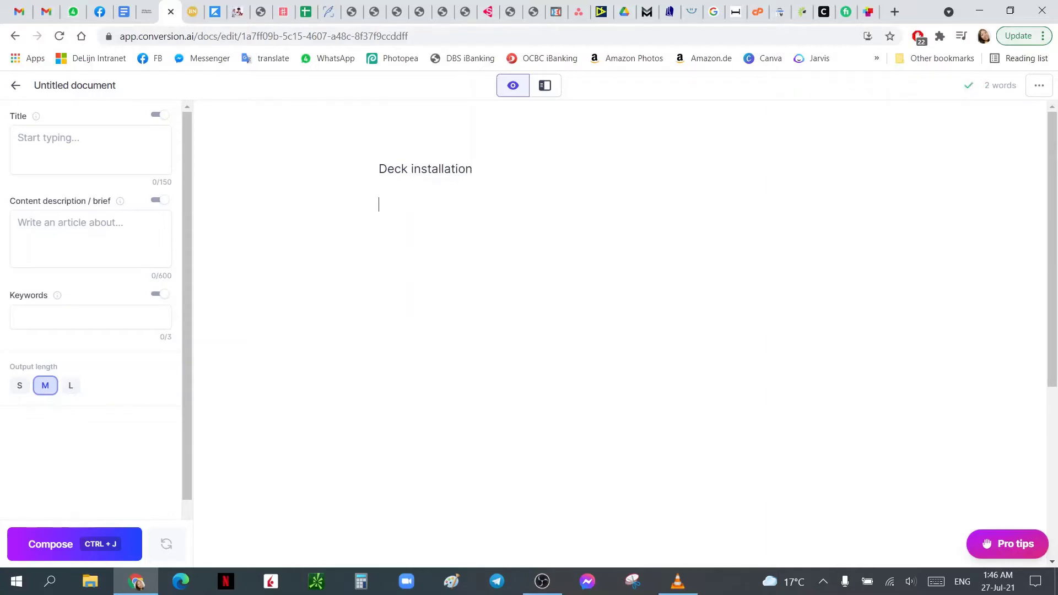
- Under the heading, enter the instruction "Write up an introduction paragraph for a sales letter promoting a deck installation service"
type("Write ")
type("up a sa")
key("BackSpace")
key("BackSpace")
type("n intro")
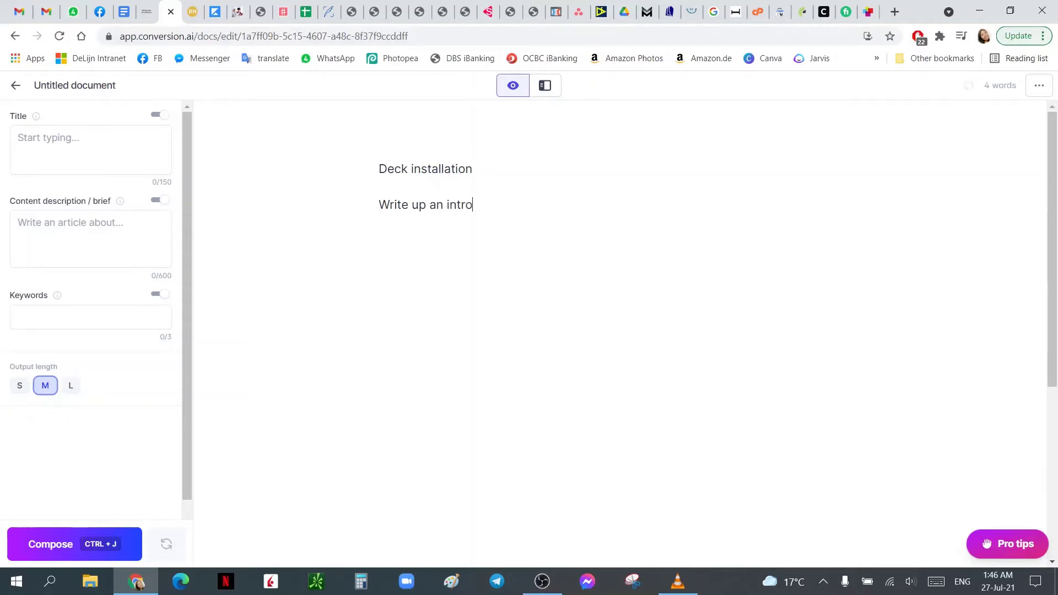
type("duction paragraph")
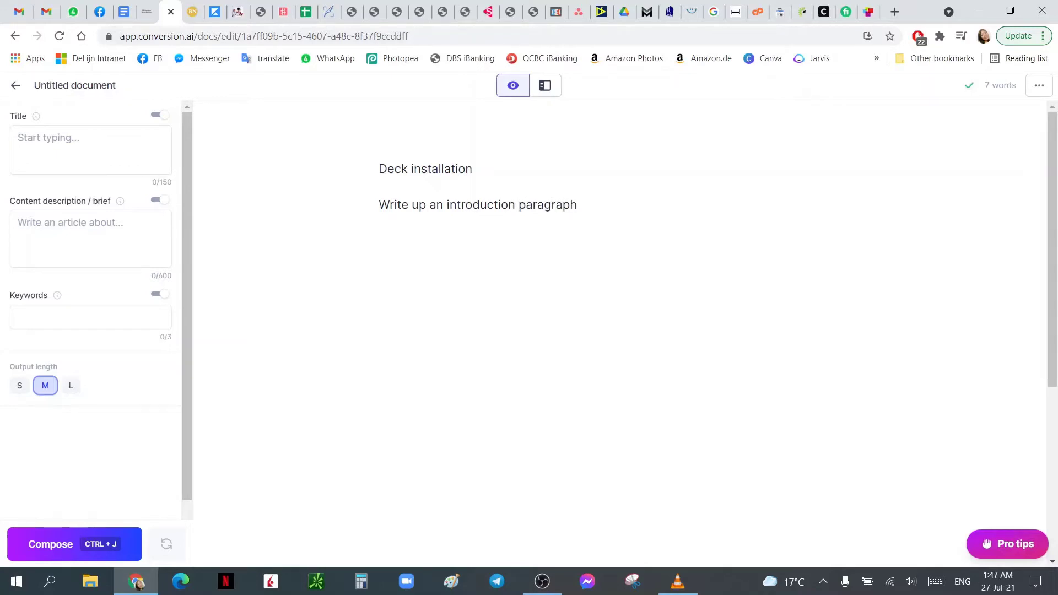
type(" for a sales letter promoting")
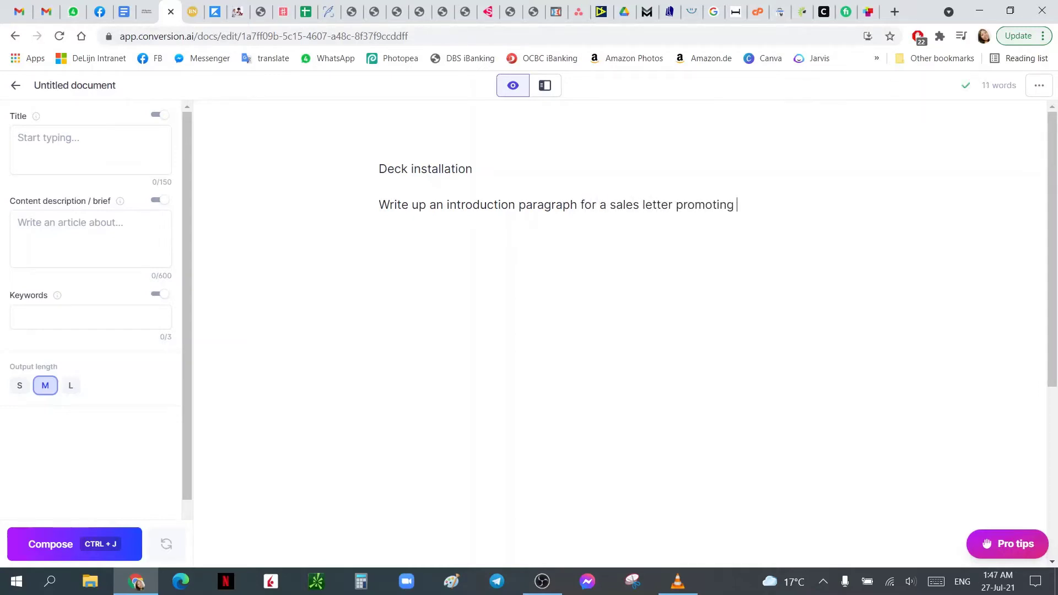
type(" a deck installation service")
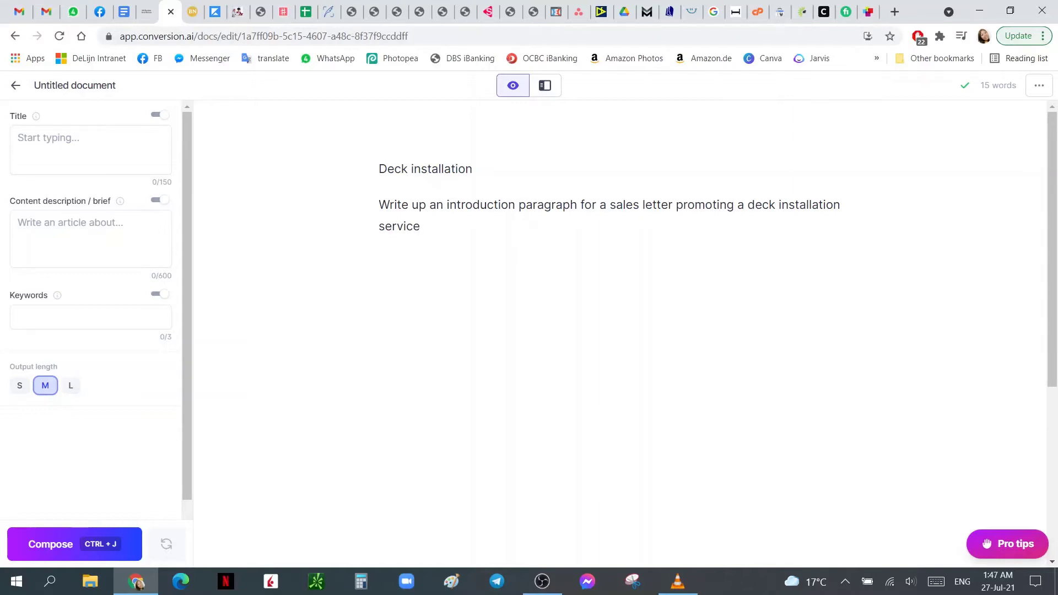
- Generate text from the introduction instruction and separate the output into its own paragraph
left_click_drag(421, 226, 379, 205)
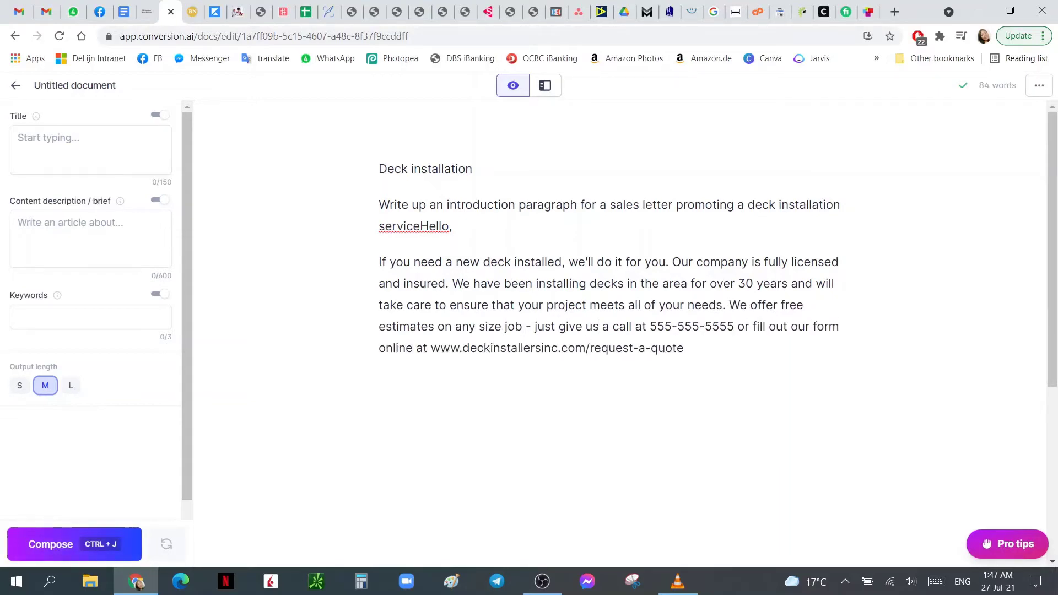
left_click(420, 227)
key("Return")
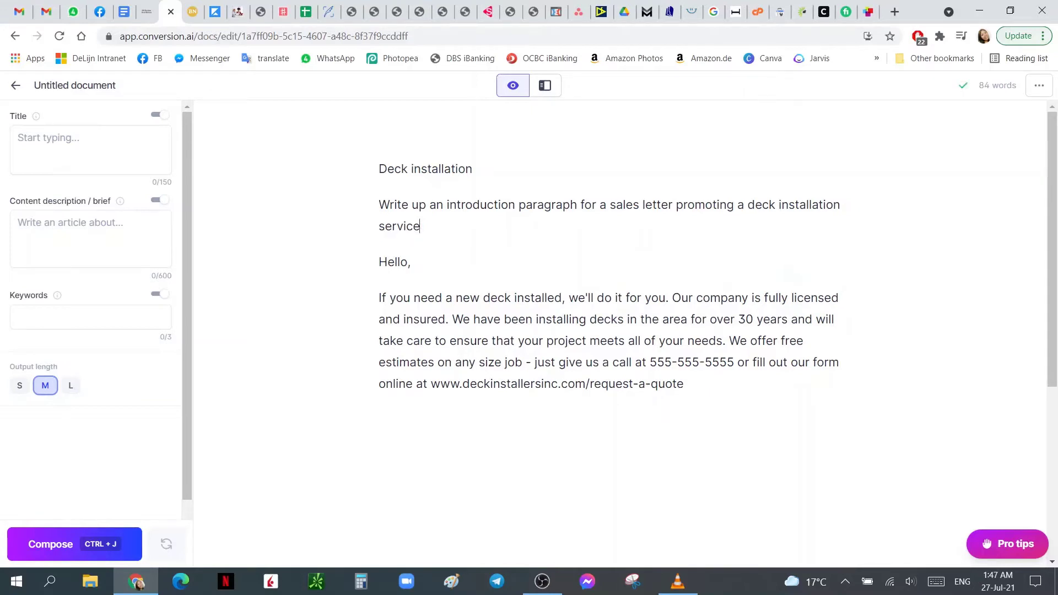
- Generate another introduction from the same instruction as its own paragraph, and delete everything after "you won't believe it."
left_click_drag(420, 227, 379, 204)
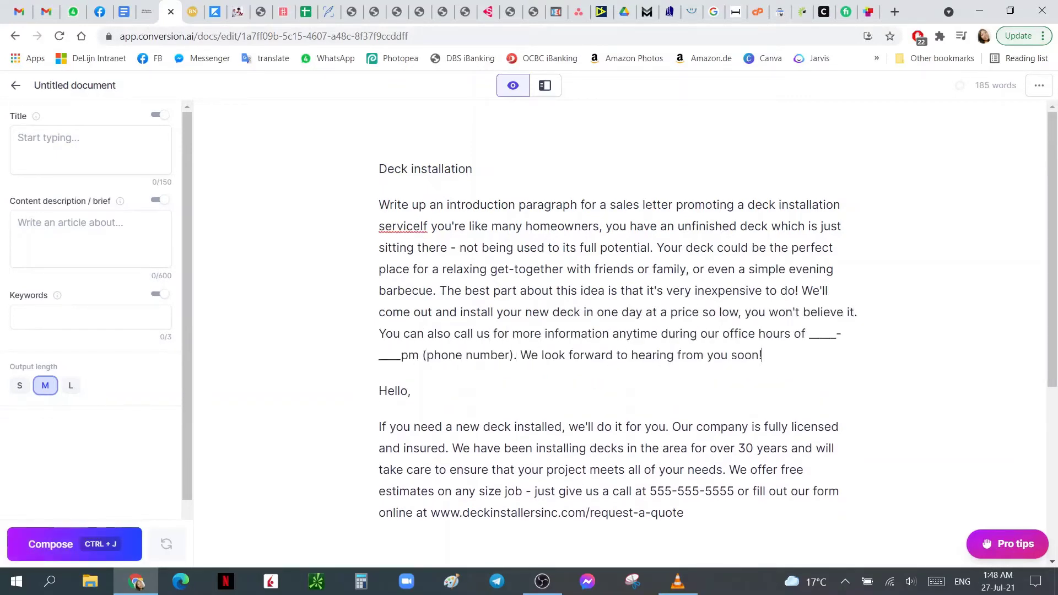
left_click(420, 227)
key("Return")
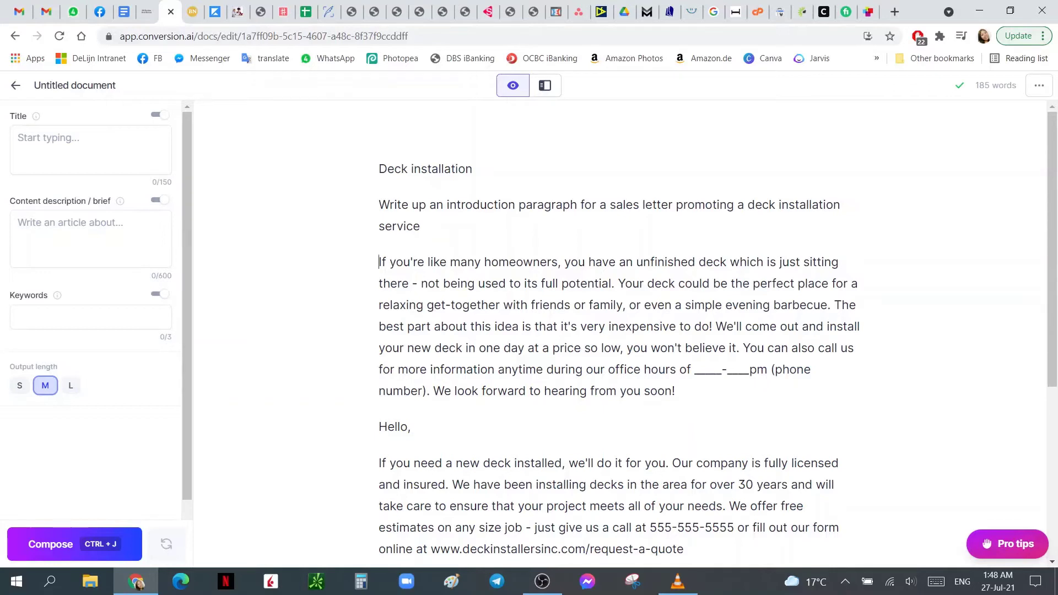
left_click_drag(743, 348, 684, 549)
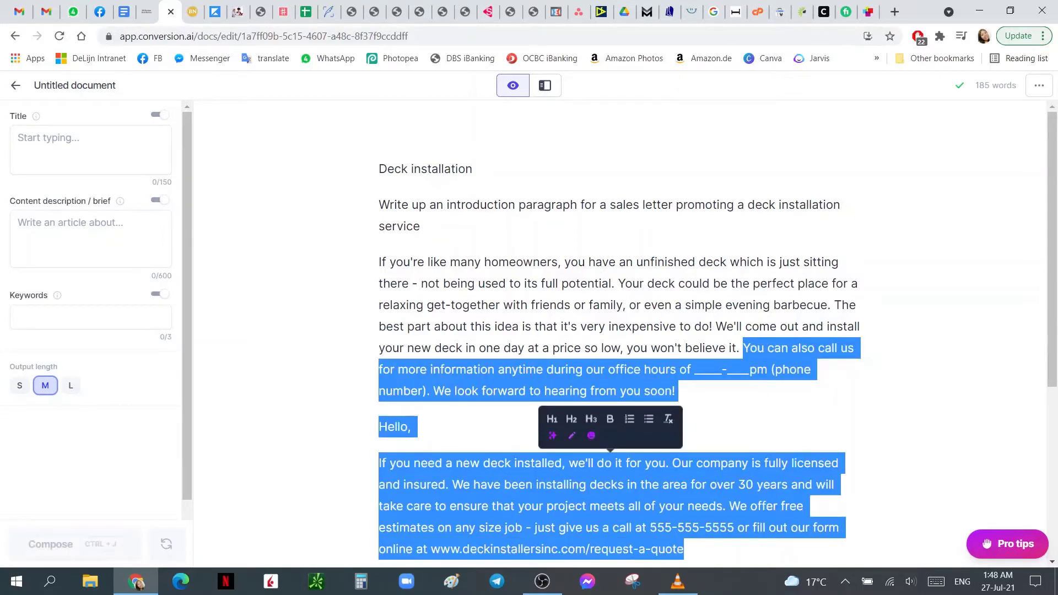
key("BackSpace")
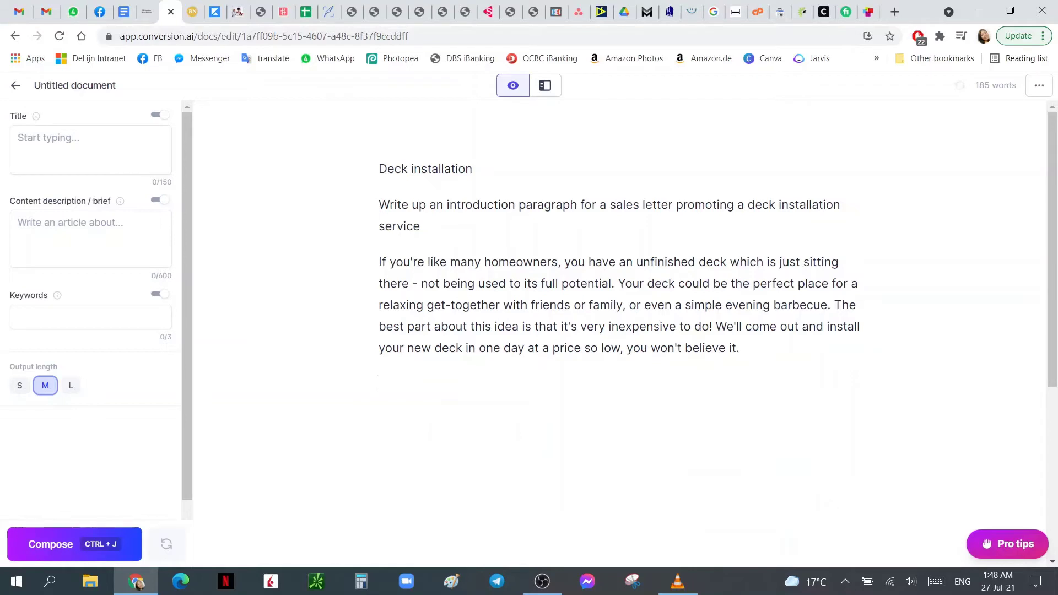
- Below the introduction, enter "Write about why someone should go with our company when deciding to install a deck for their home"
type("Write about why y")
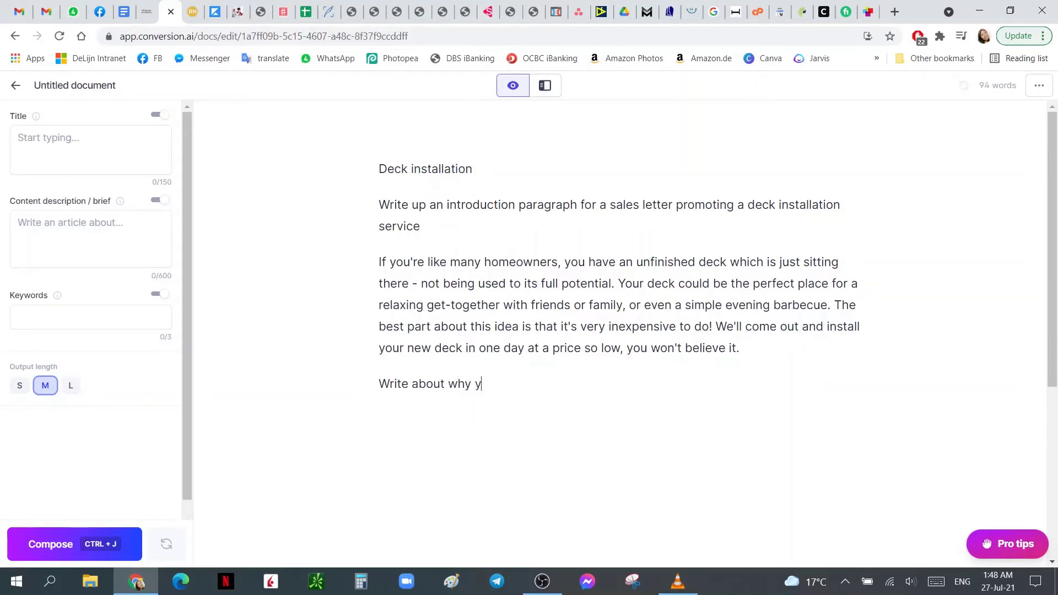
type("ou sh")
key("BackSpace")
key("BackSpace")
key("BackSpace")
key("BackSpace")
key("BackSpace")
key("BackSpace")
type("someone should go with ou")
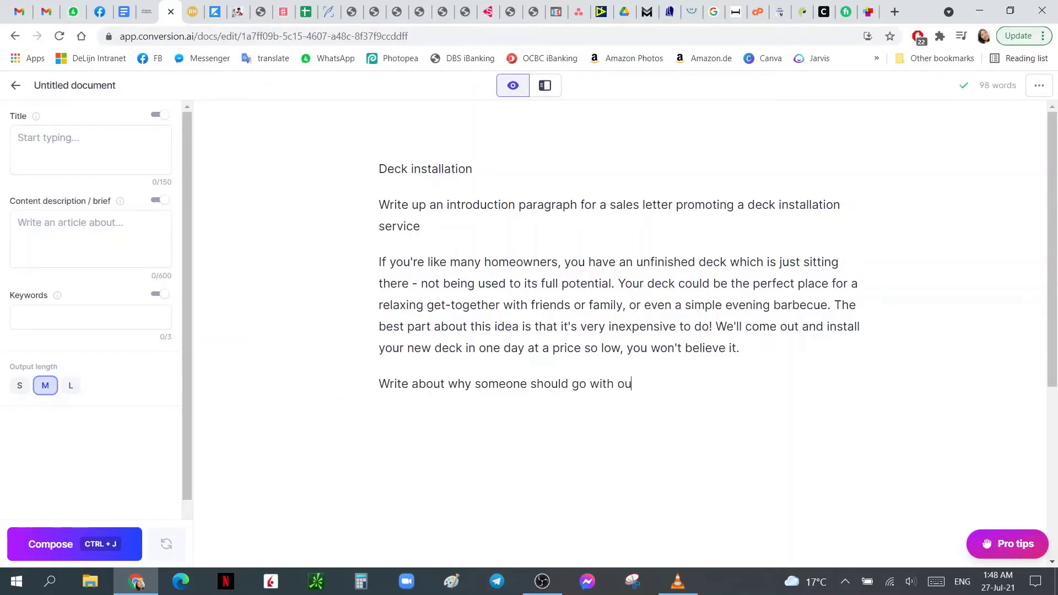
type("r company when")
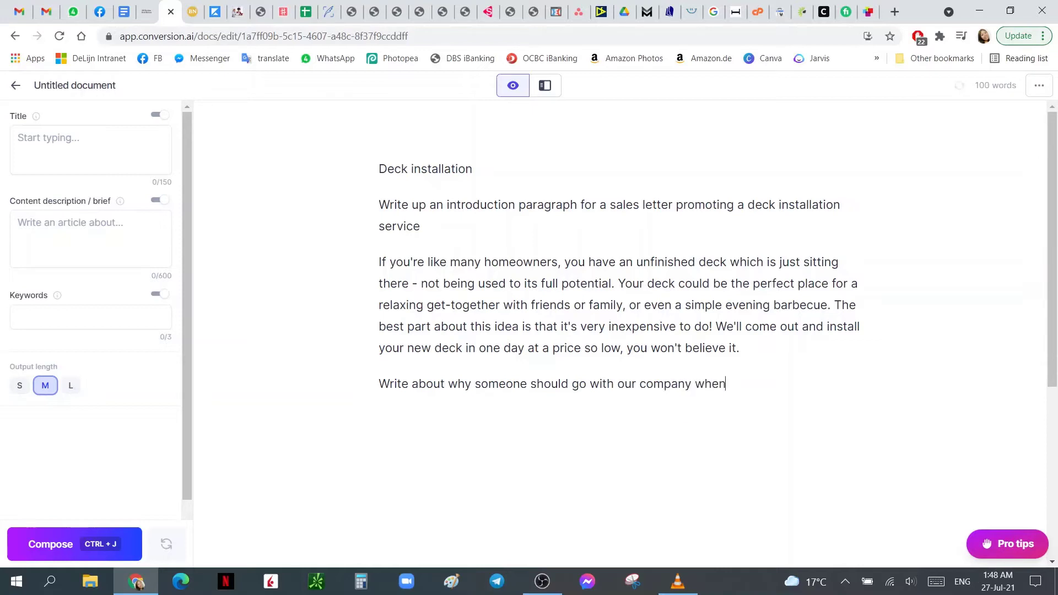
type(" deciding to install a dec")
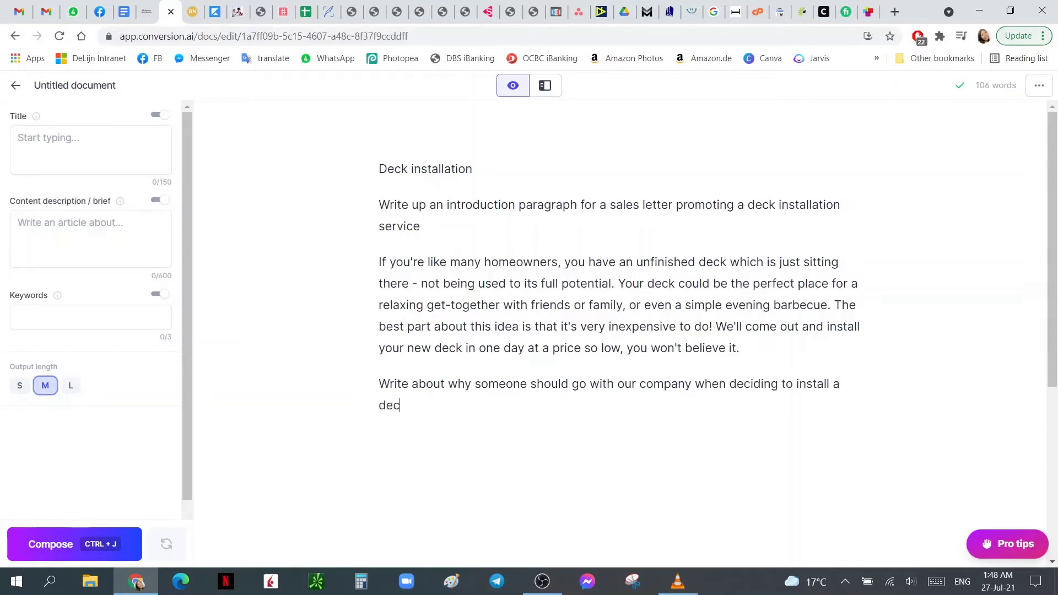
type("k for their home")
- Insert "a paragraph" after "Write" in the instruction about choosing our company
left_click_drag(491, 406, 379, 385)
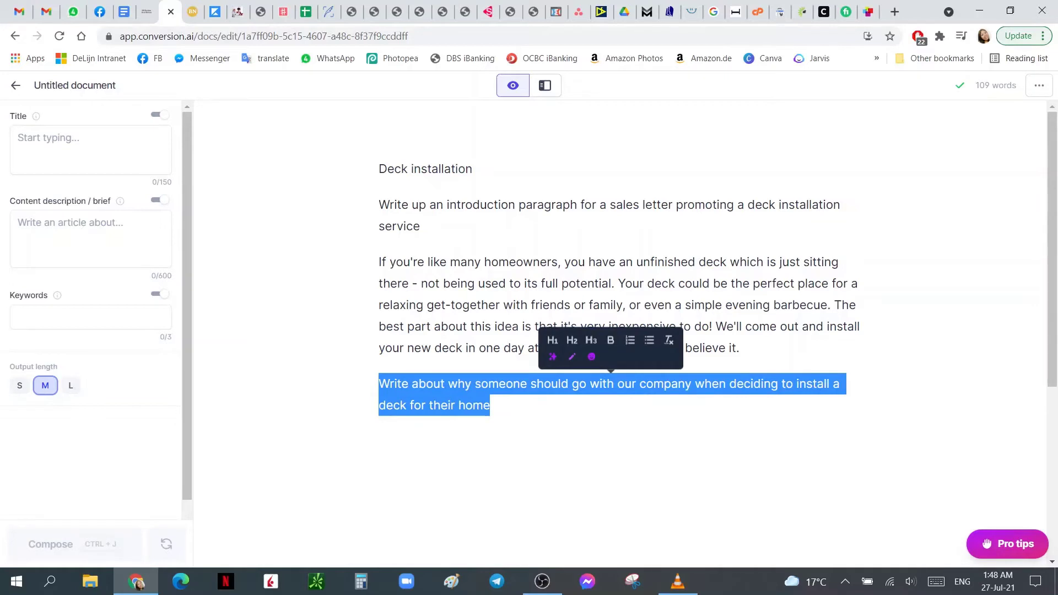
left_click(411, 384)
type("a para")
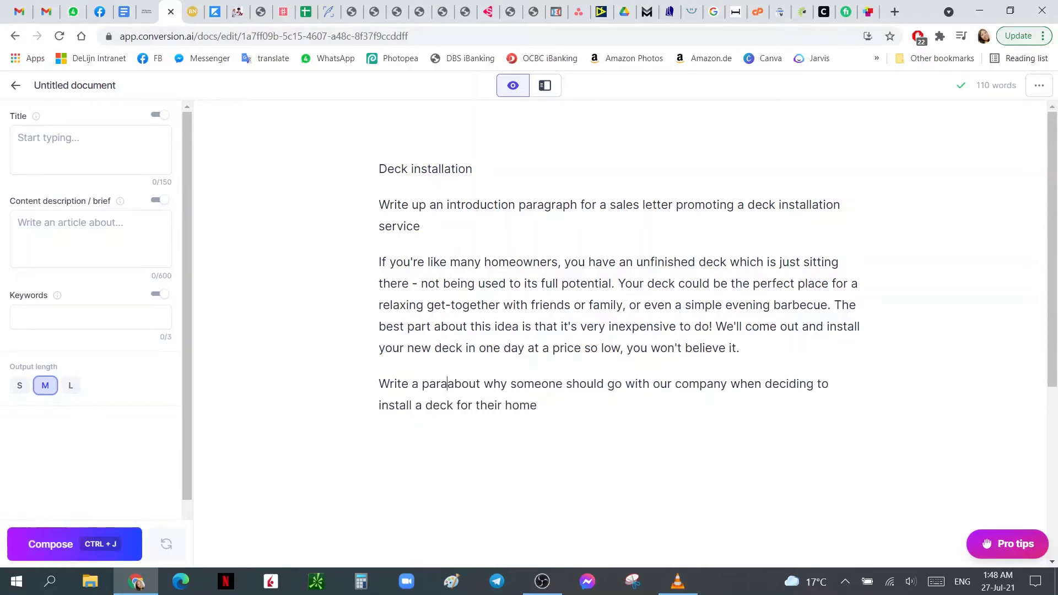
type("graph")
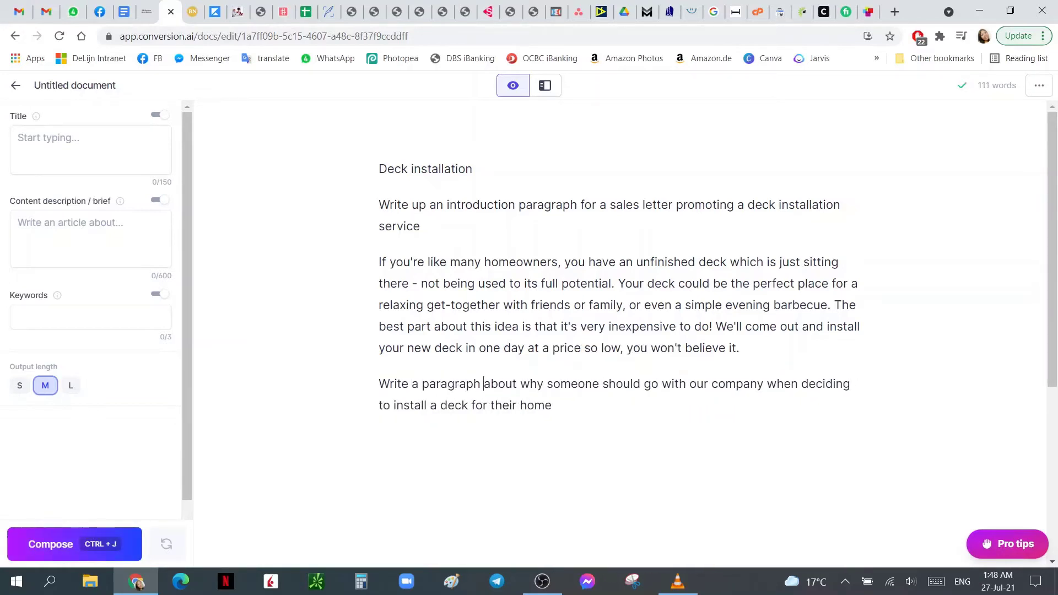
- Generate a paragraph from the instruction about choosing our company and review the output
left_click_drag(552, 406, 378, 385)
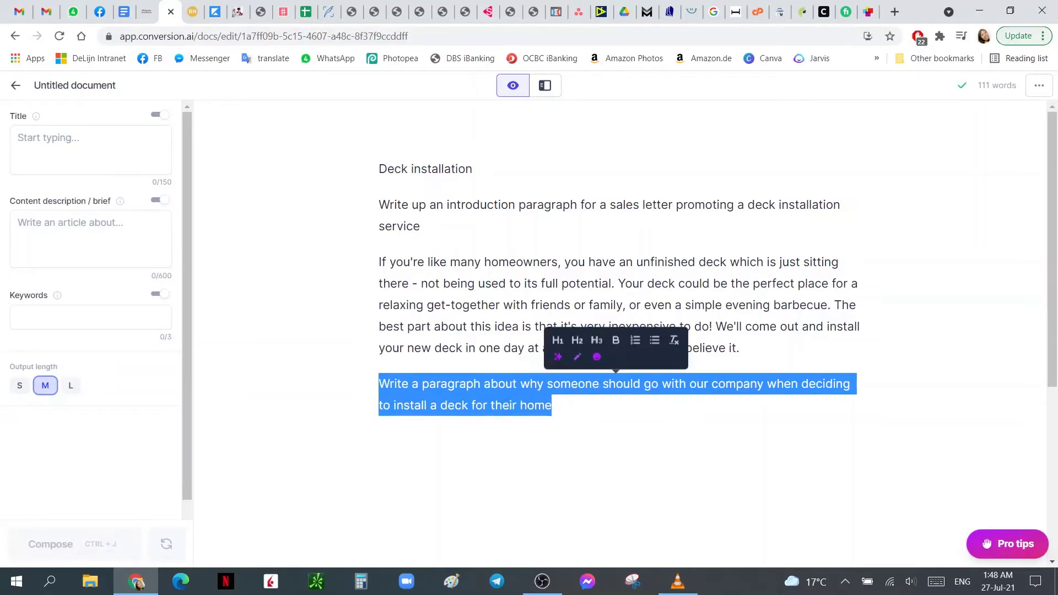
key("ctrl+j")
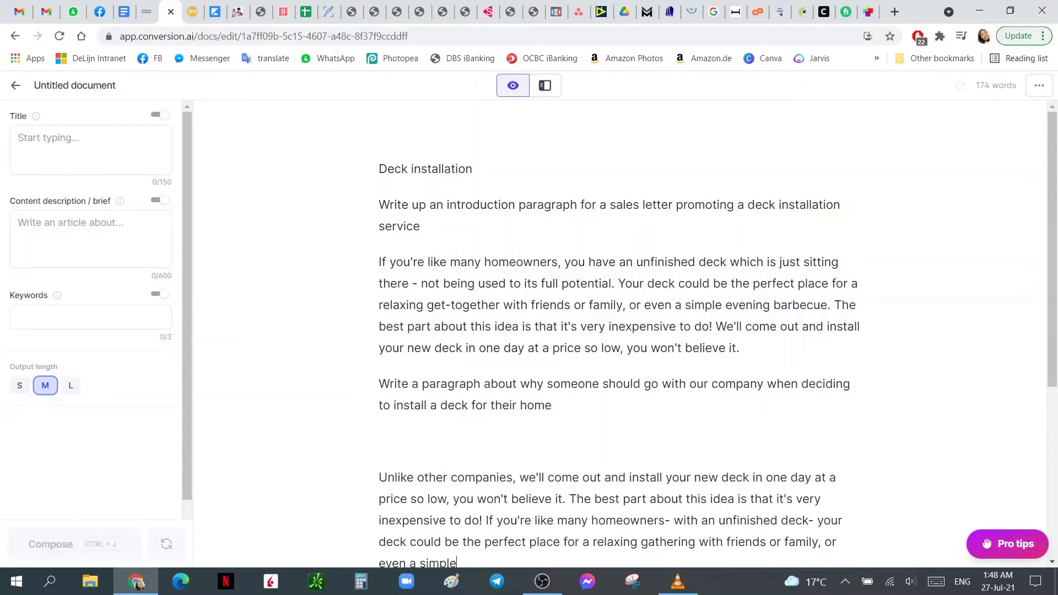
scroll(617, 330, "down", 1)
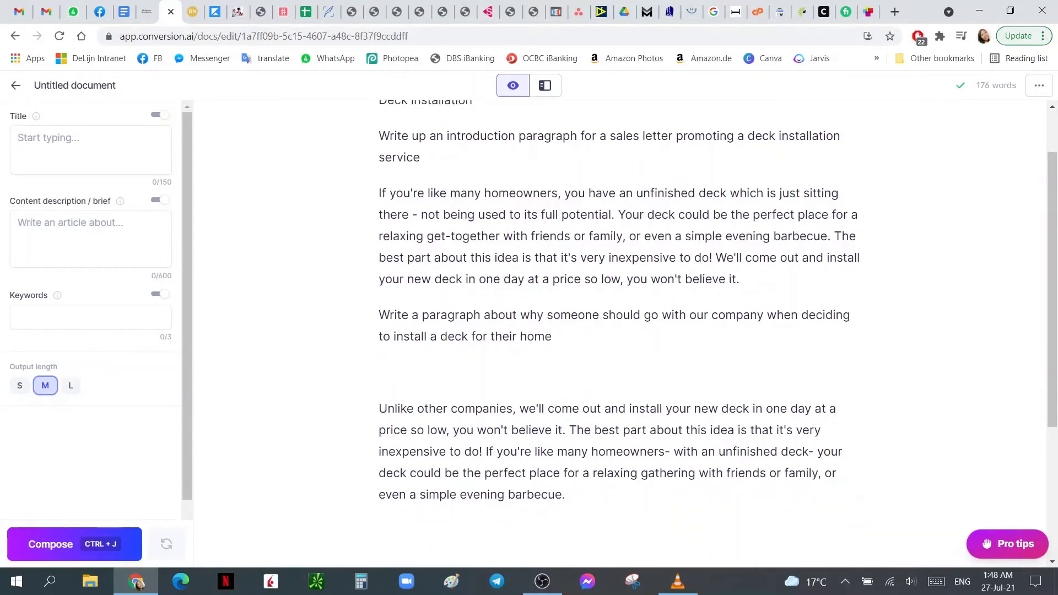
scroll(617, 330, "up", 1)
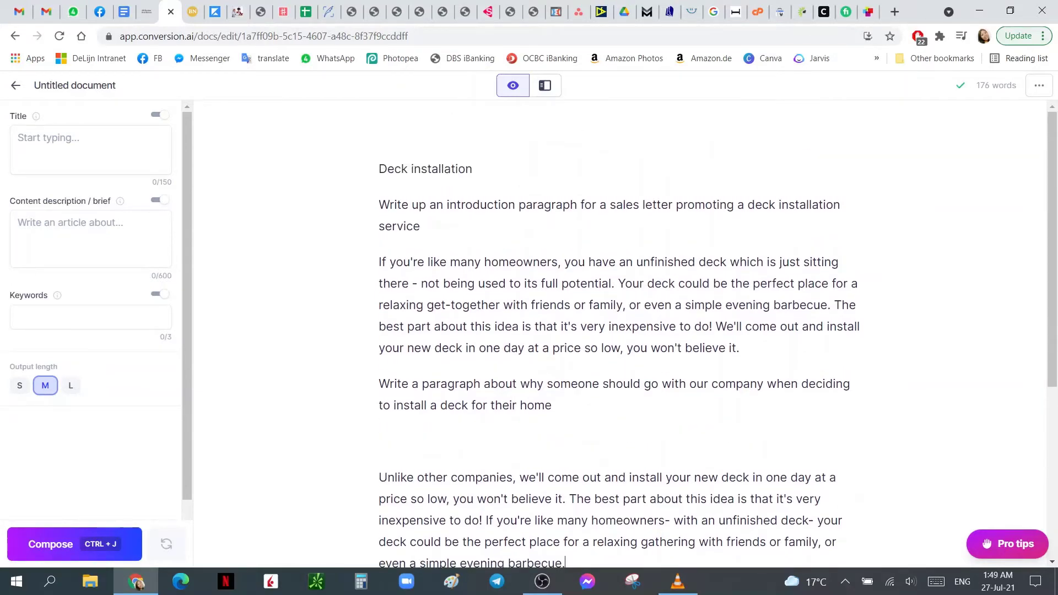
scroll(617, 330, "down", 1)
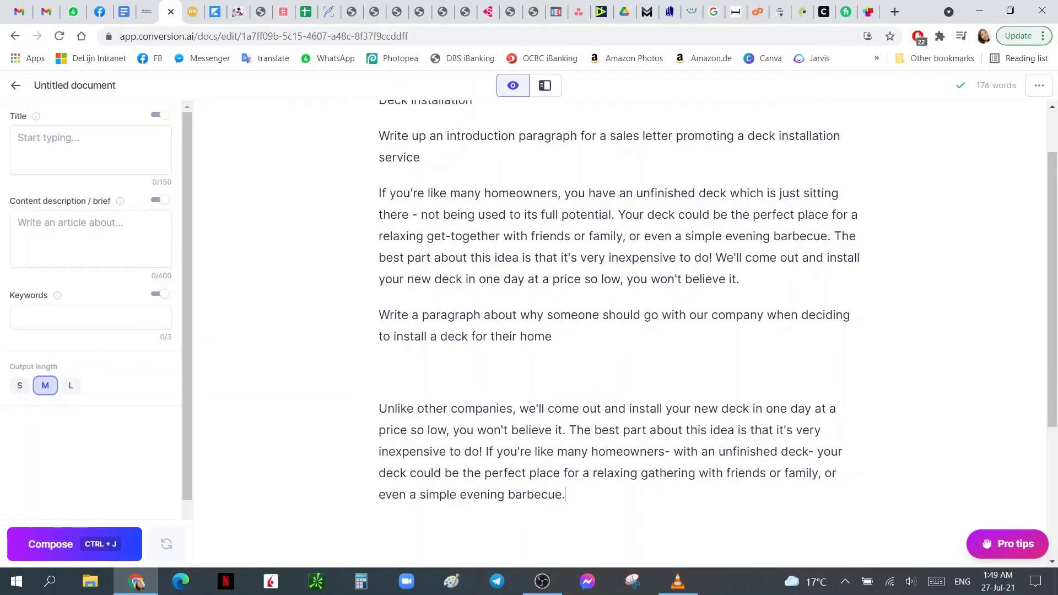
- Delete everything after "you won't believe it." in the newly generated paragraph and compose a new continuation
left_click_drag(565, 494, 569, 430)
key("BackSpace")
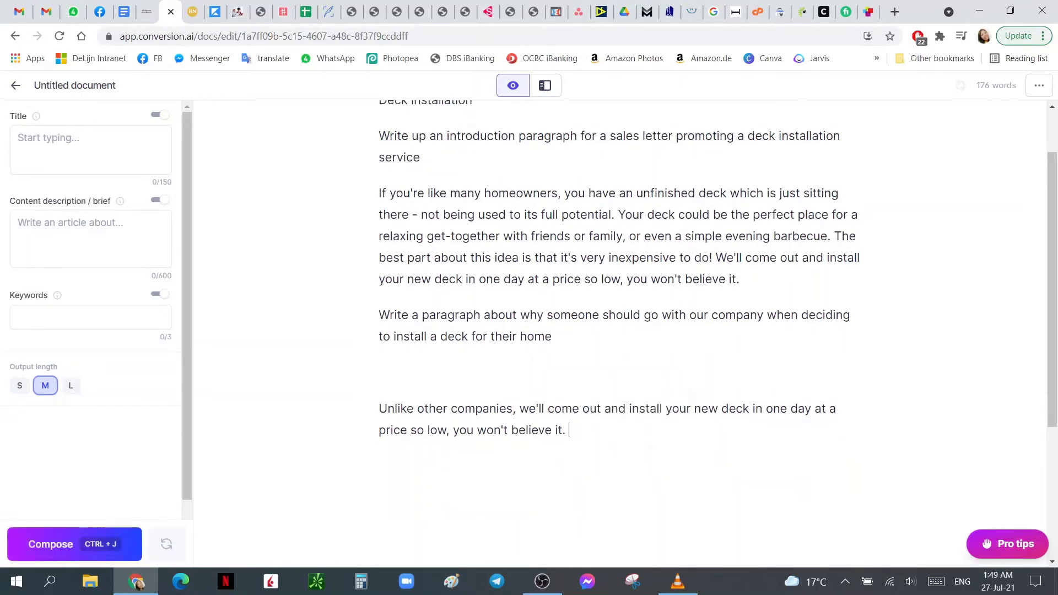
left_click(72, 544)
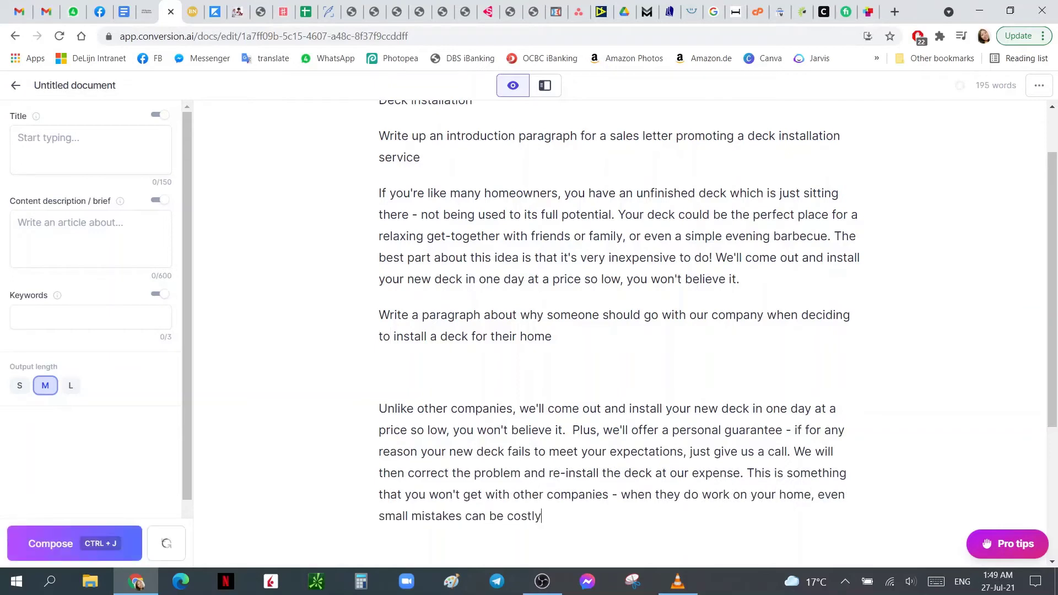
left_click(50, 544)
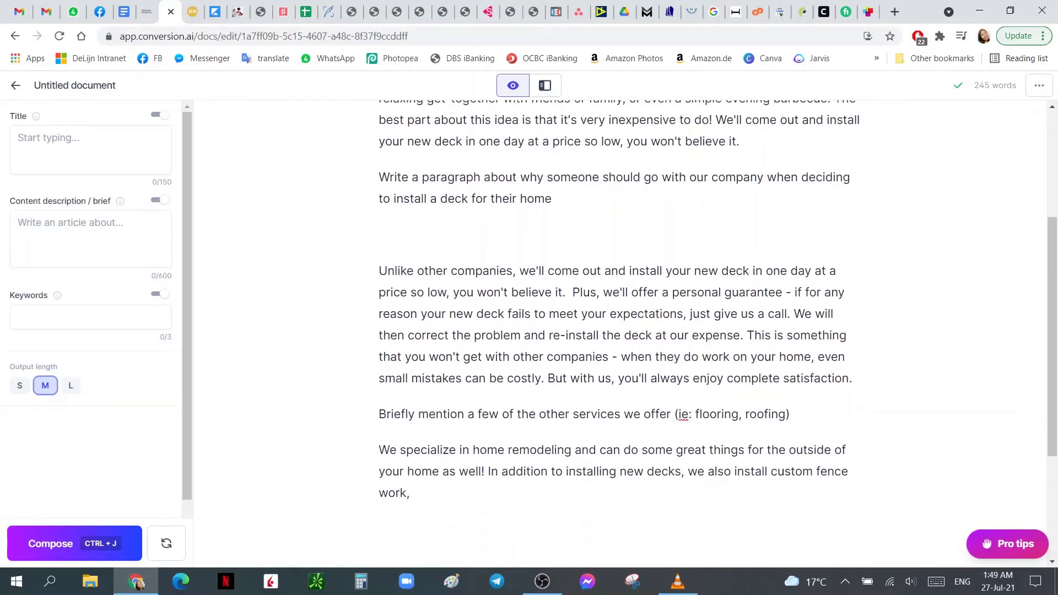
- Delete the composed text about other services and home remodeling, and remove the blank line above "Unlike other companies"
key("ctrl+shift+Up")
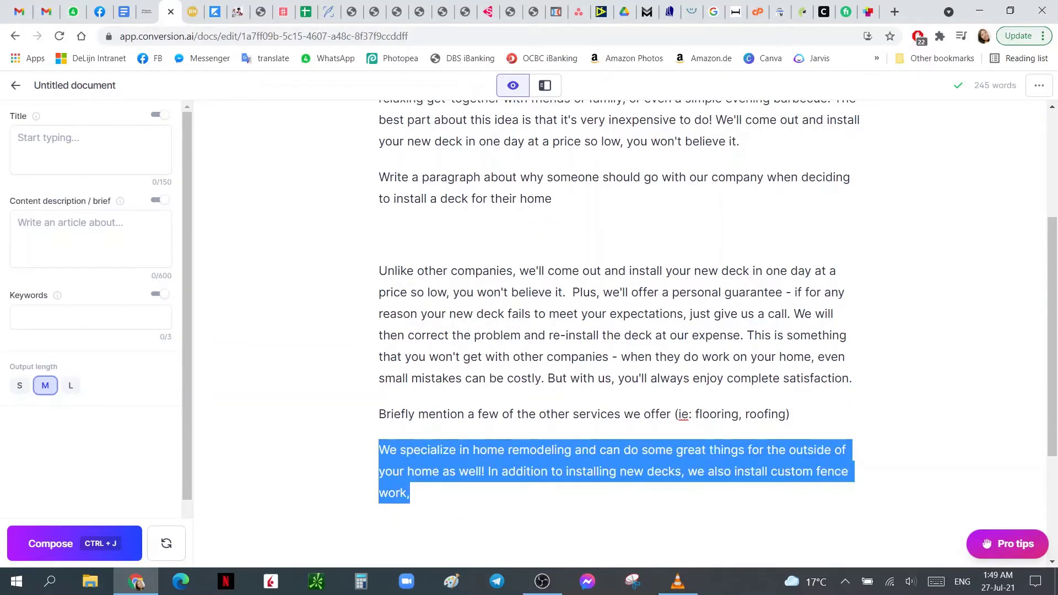
key("ctrl+shift+Up")
key("BackSpace")
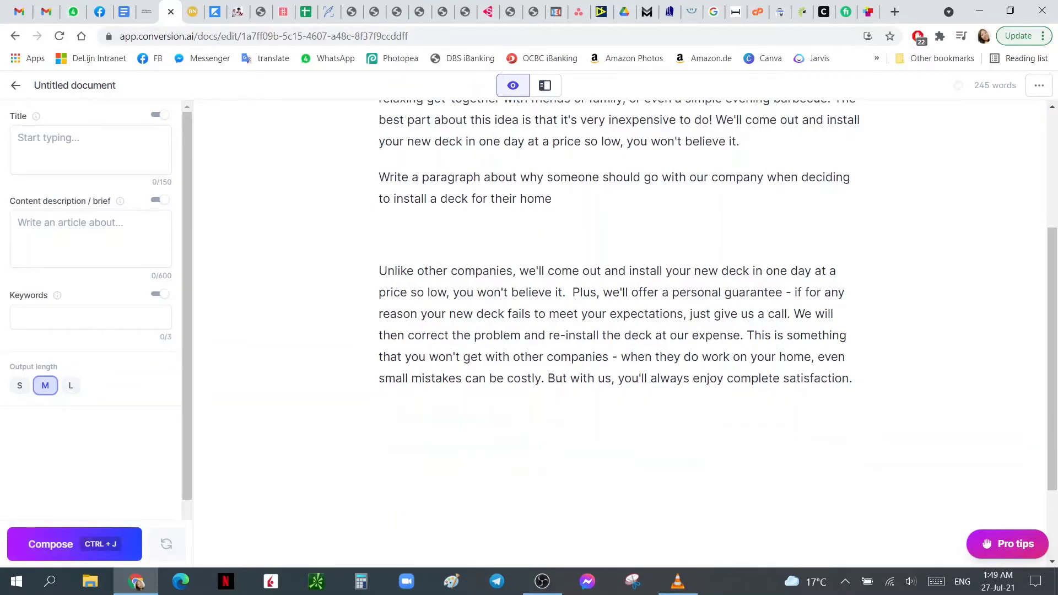
scroll(620, 334, "up", 1)
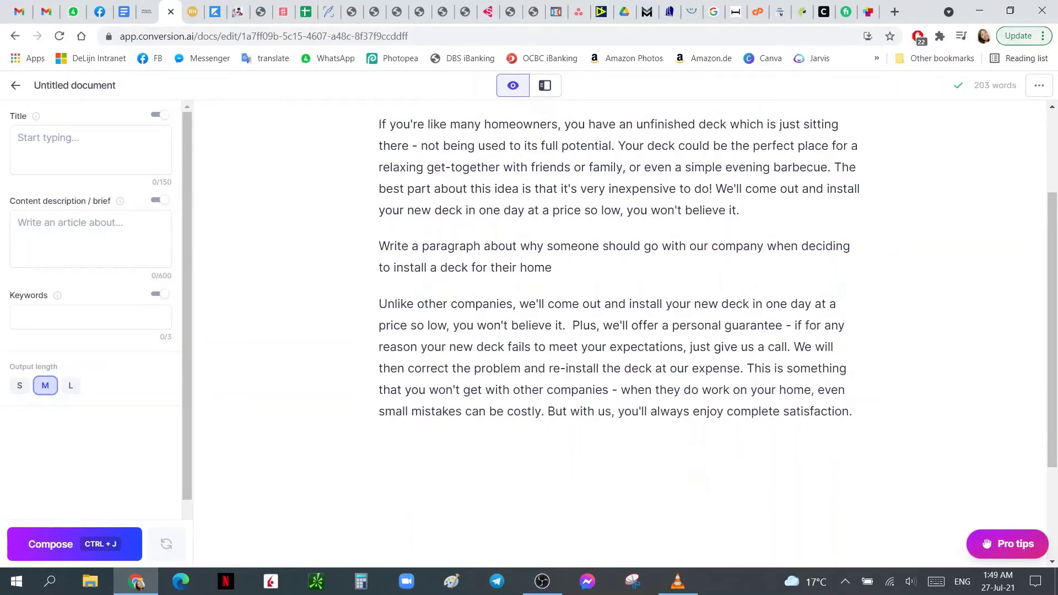
scroll(619, 334, "up", 2)
key("BackSpace")
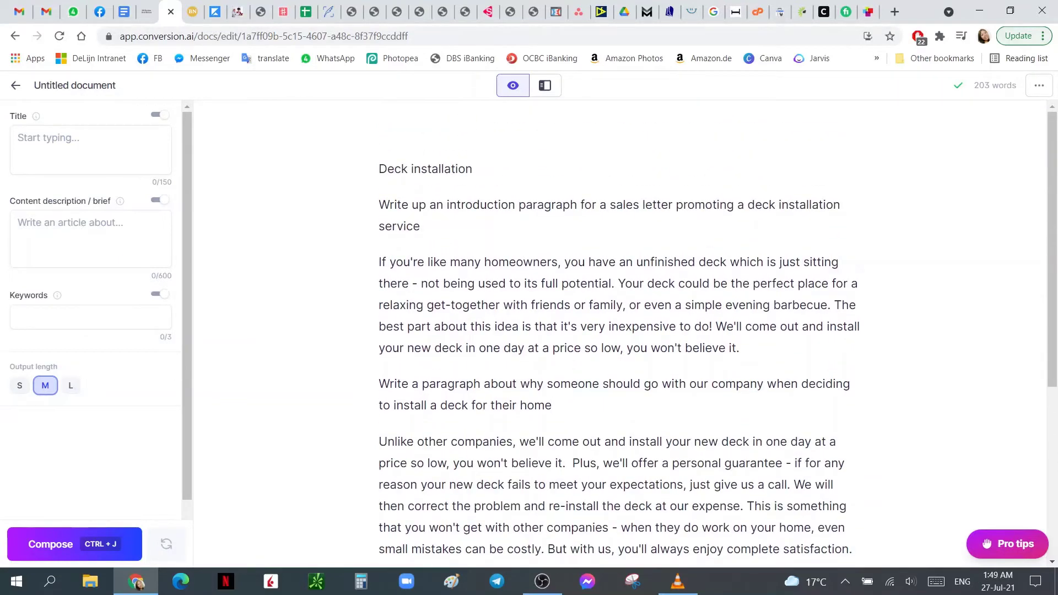
- Below the introduction paragraph, enter "Write a paragraph about some of the benefits of having a well-built deck for your home"
scroll(619, 334, "down", 1)
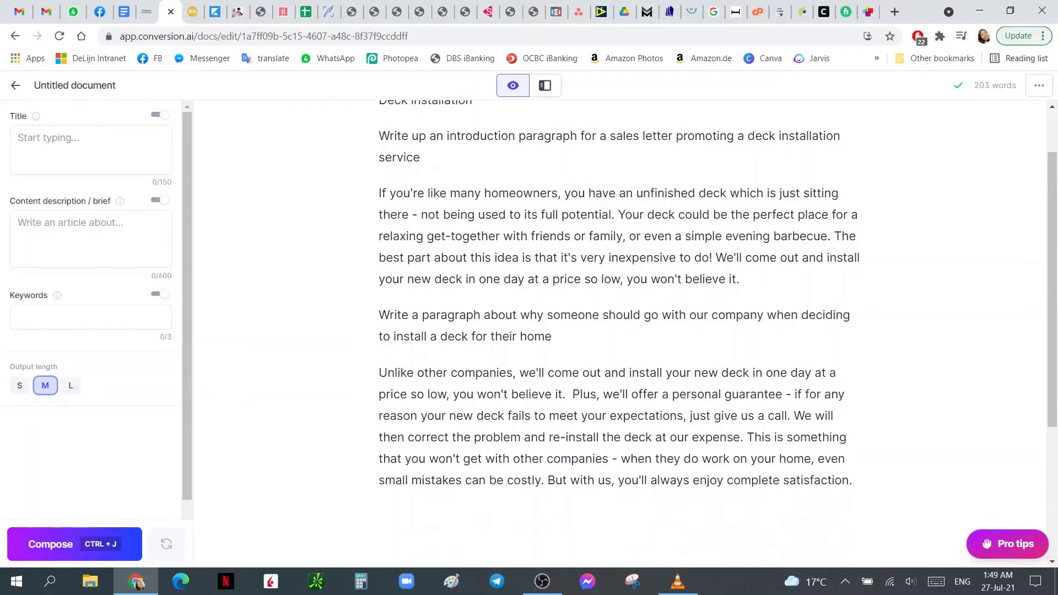
left_click(742, 279)
key("Return")
key("Return")
type("Wri")
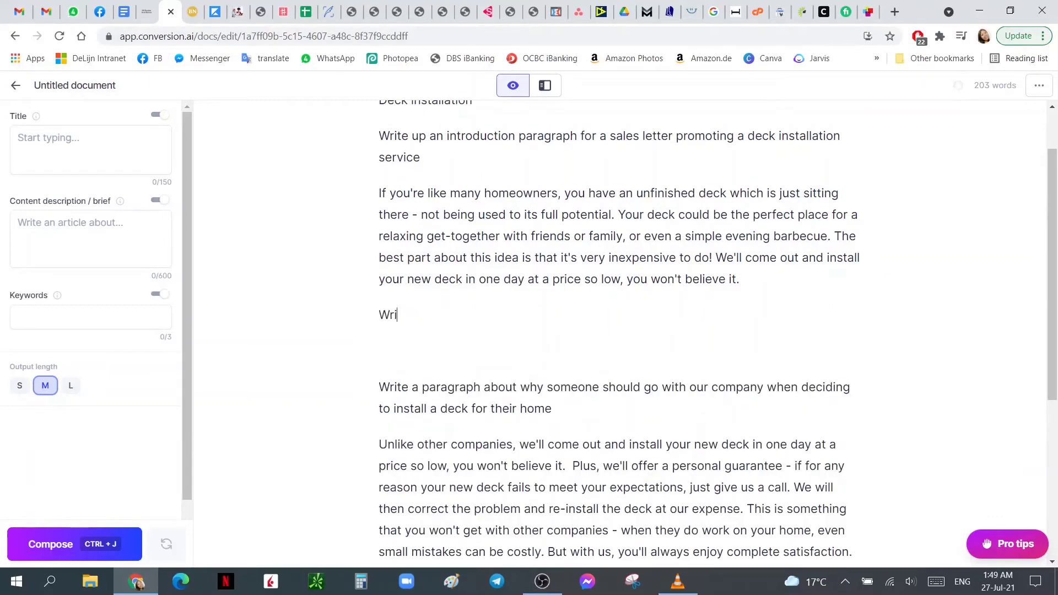
type("te abou")
key("BackSpace")
key("BackSpace")
key("BackSpace")
type("paragraph abu")
key("BackSpace")
type("out some ")
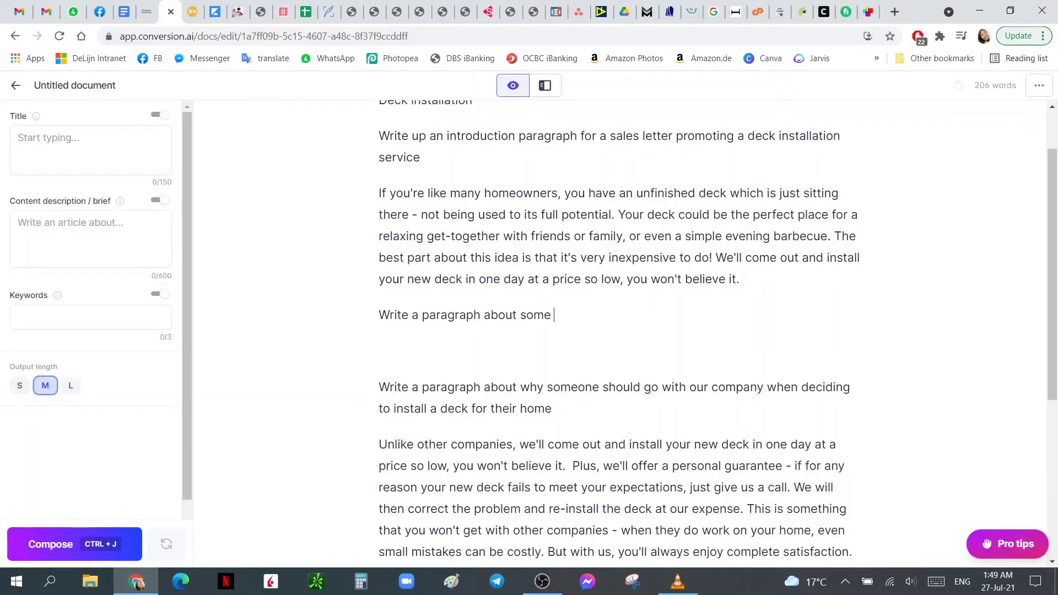
type("of the benefits of")
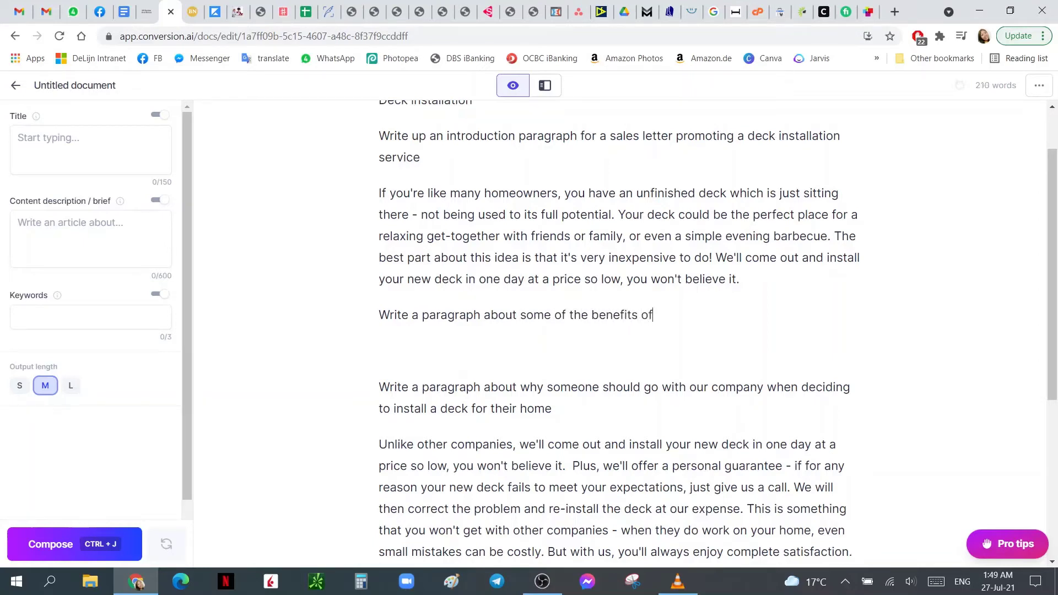
type(" having a well-built deck for ")
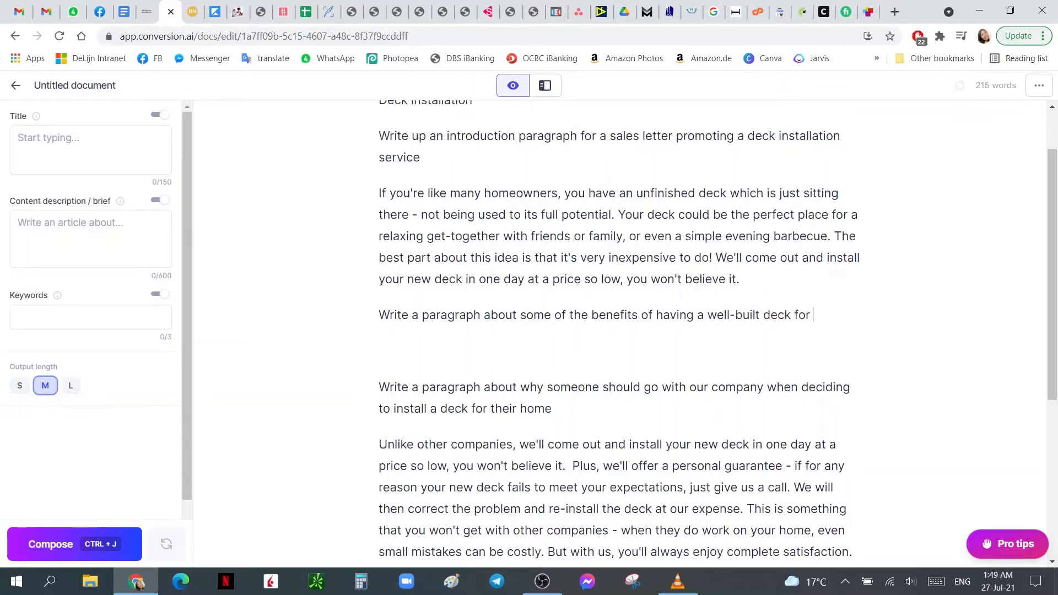
type("your home")
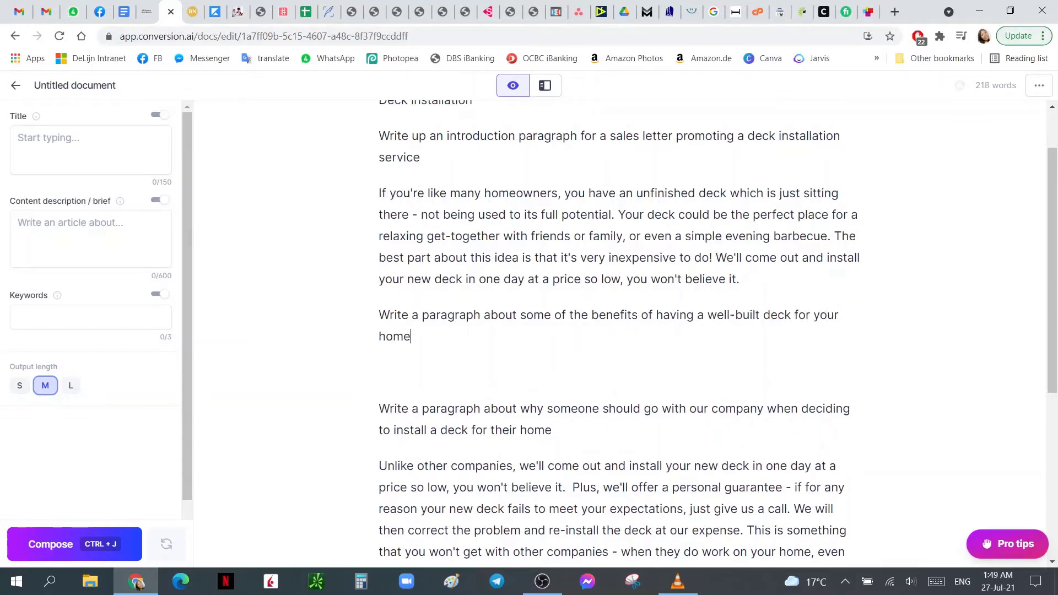
- Generate a paragraph from the instruction about the benefits of a well-built deck and compose a continuation of it
key("shift+Home")
key("shift+Up")
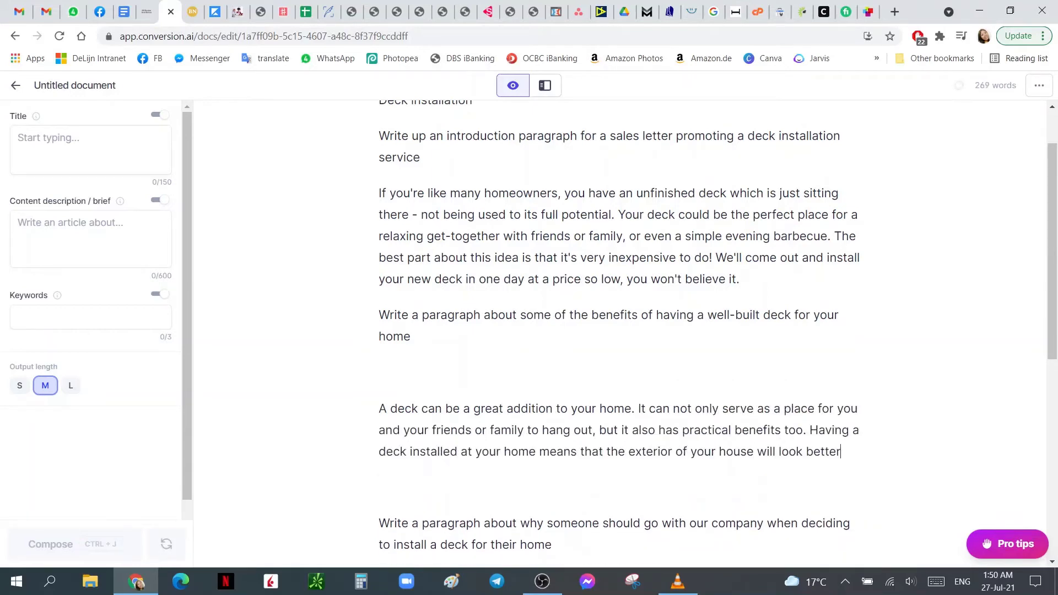
key("ctrl+j")
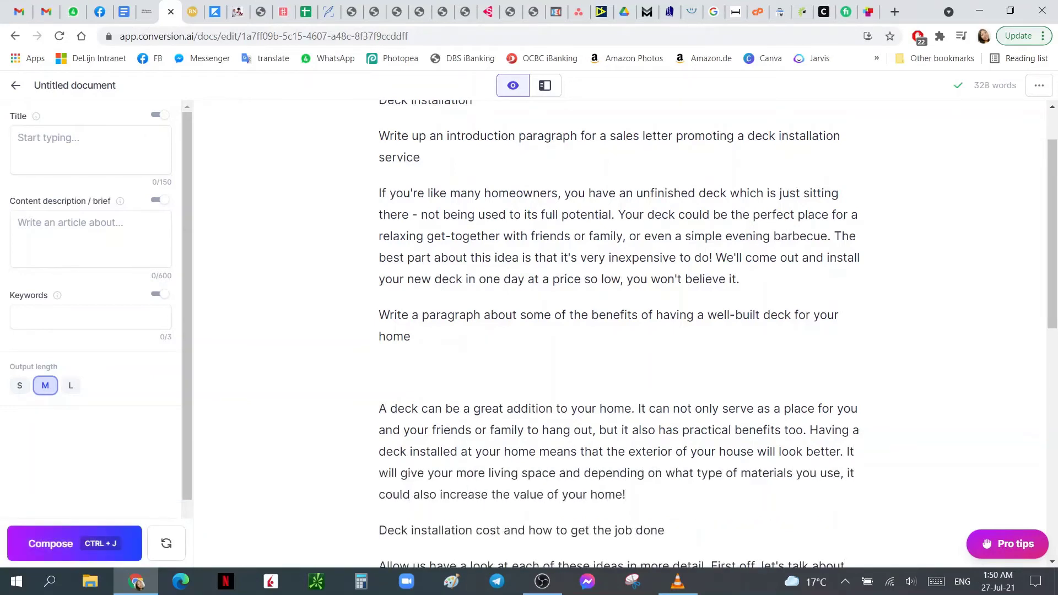
- Delete the generated text from "Deck installation cost and how to get the job done" onward, and remove the blank line above "A deck can be a great addition"
scroll(619, 334, "down", 2)
left_click_drag(630, 450, 379, 393)
key("BackSpace")
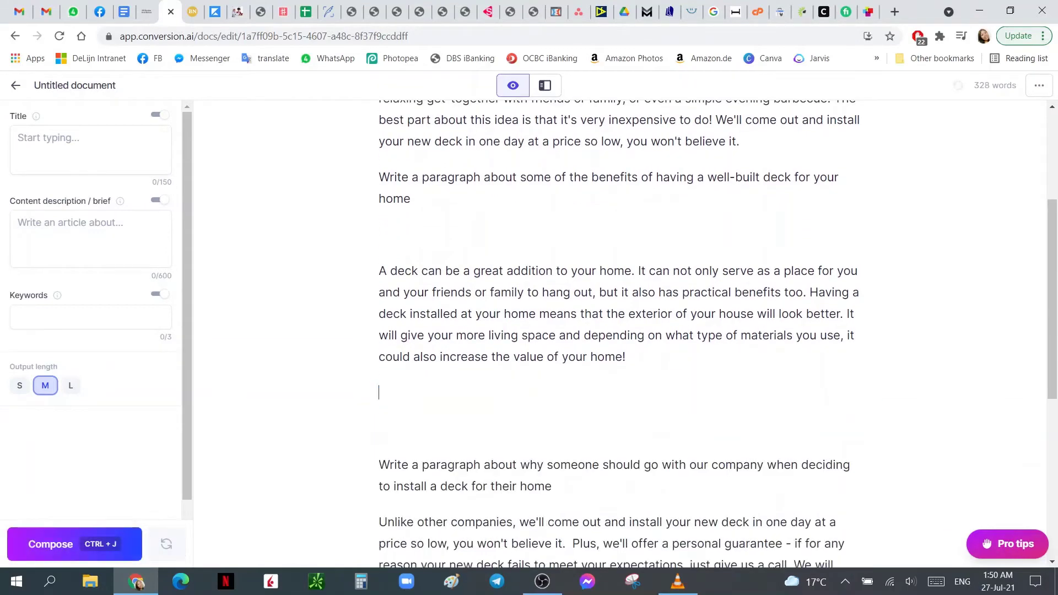
key("BackSpace")
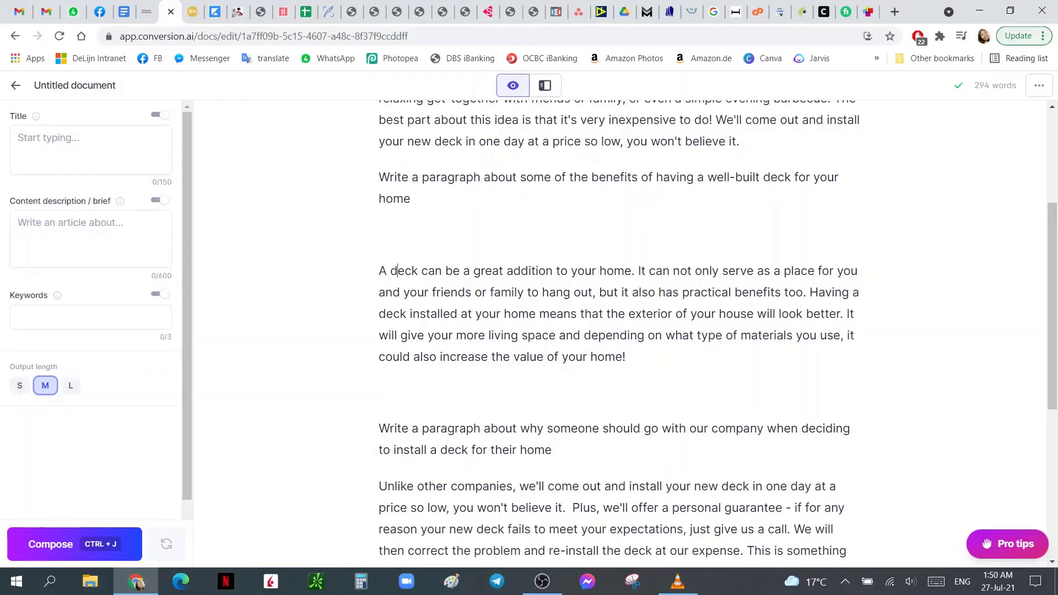
key("BackSpace")
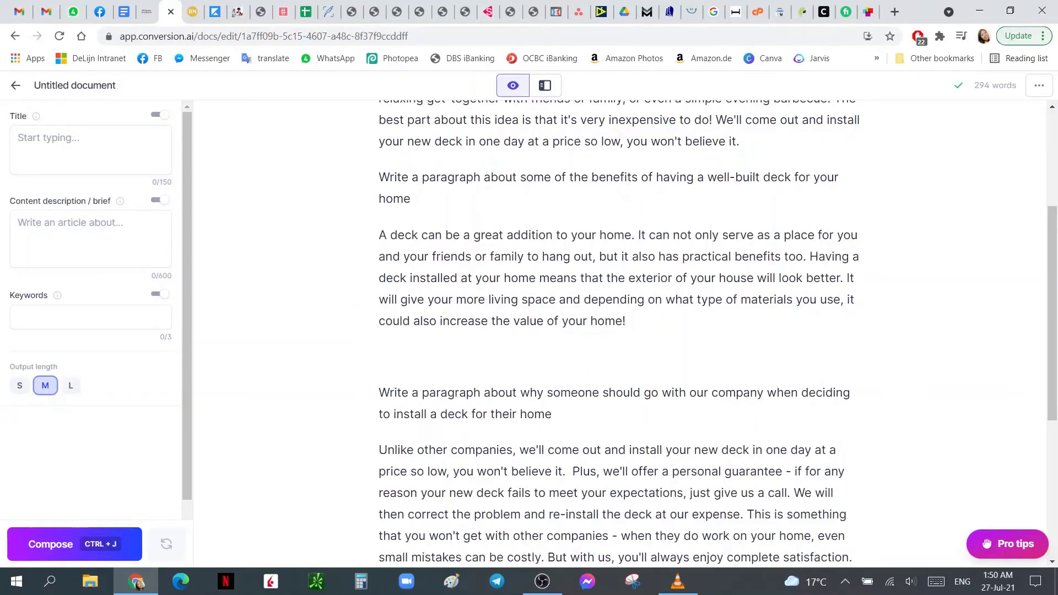
- Below the benefits paragraph, enter "Write a paragraph about why it's not expensive to have a deck installed in your home"
key("Return")
type("Wr")
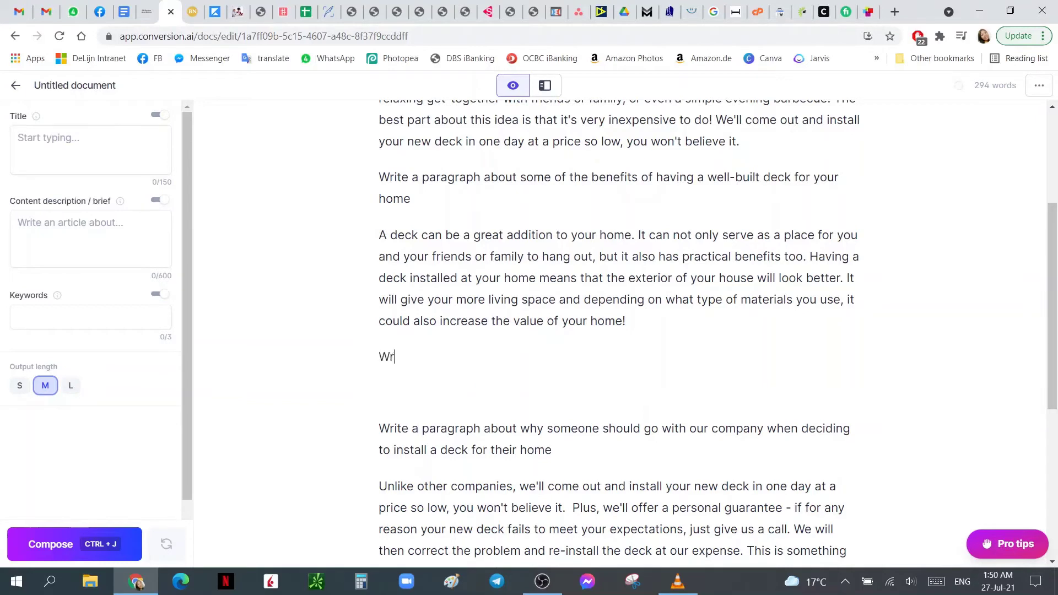
type("ite a paragraph")
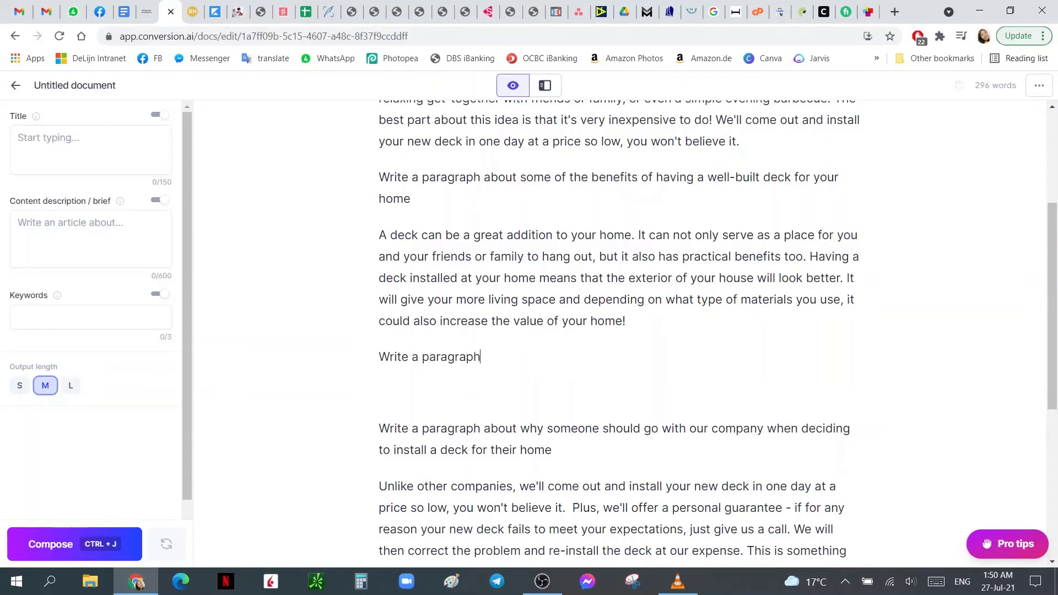
type(" about why it's not expensive to bu")
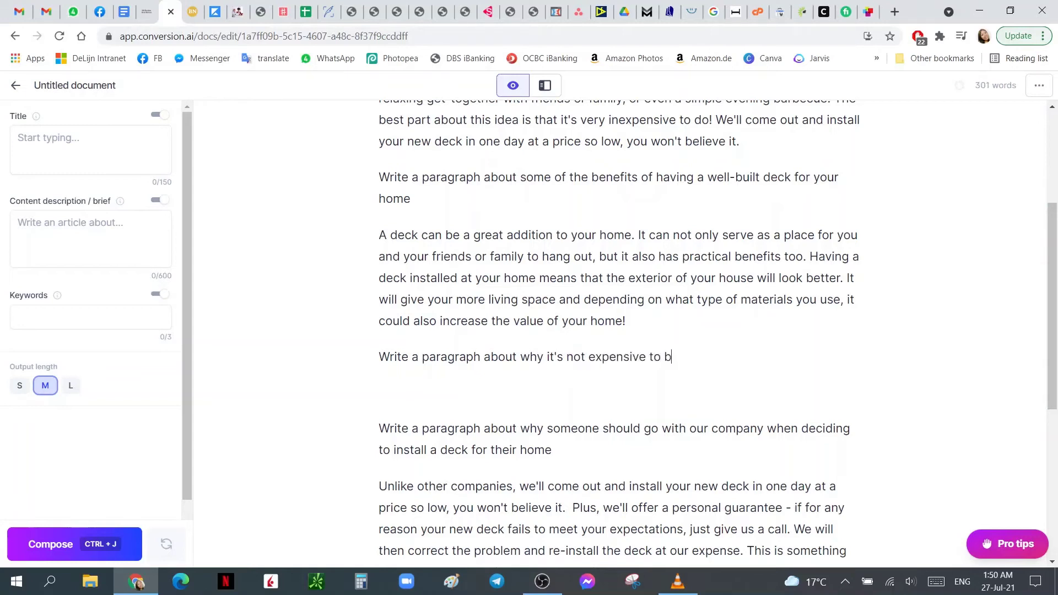
key("BackSpace")
key("BackSpace")
type("have a deck installed")
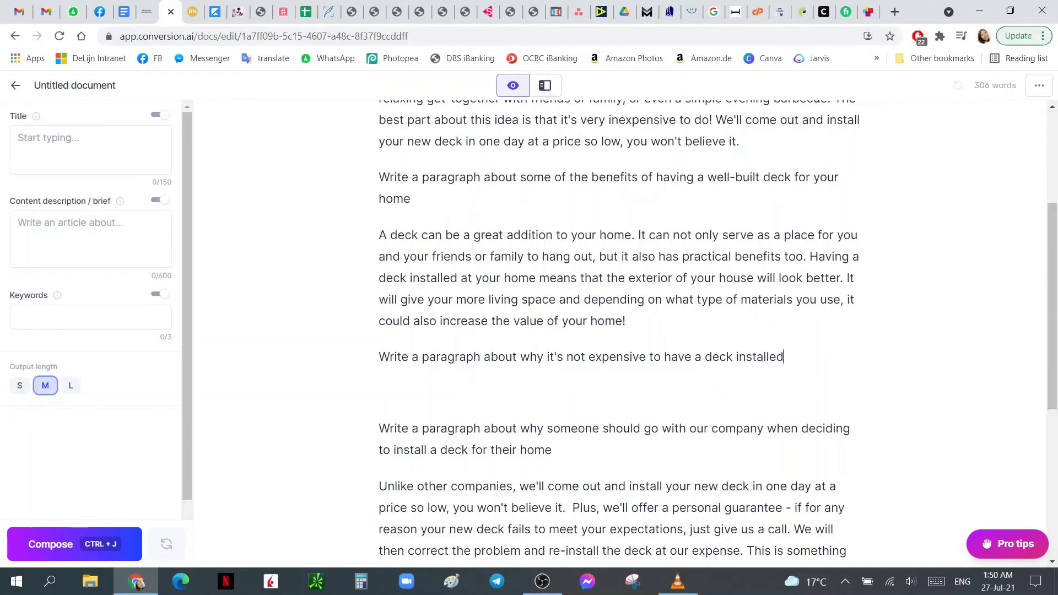
type(" in your home")
- Generate a paragraph from the instruction about inexpensive deck installation and review the output
left_click_drag(861, 357, 379, 357)
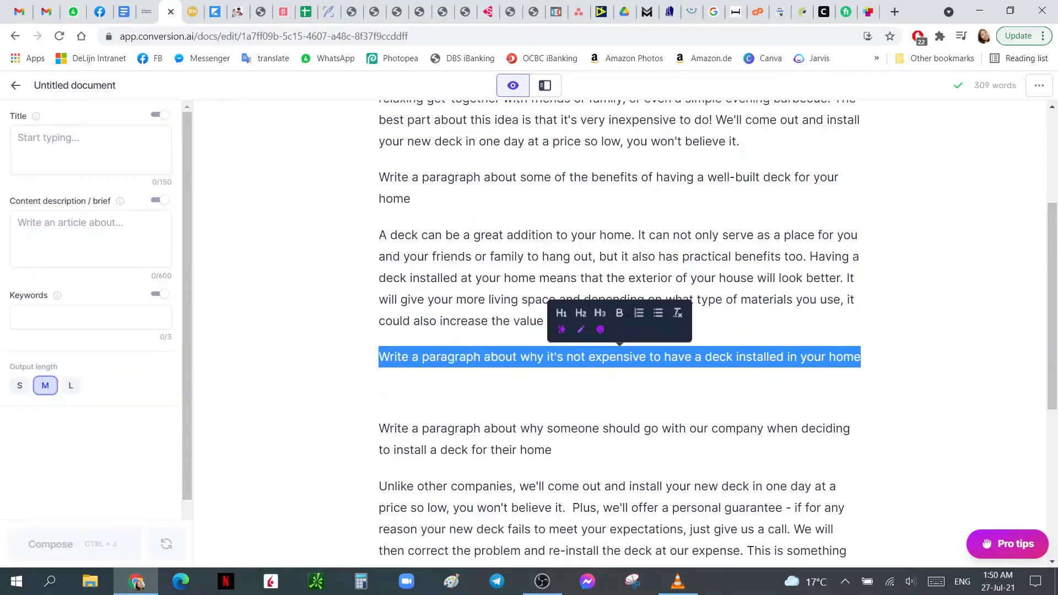
key("ctrl+Return")
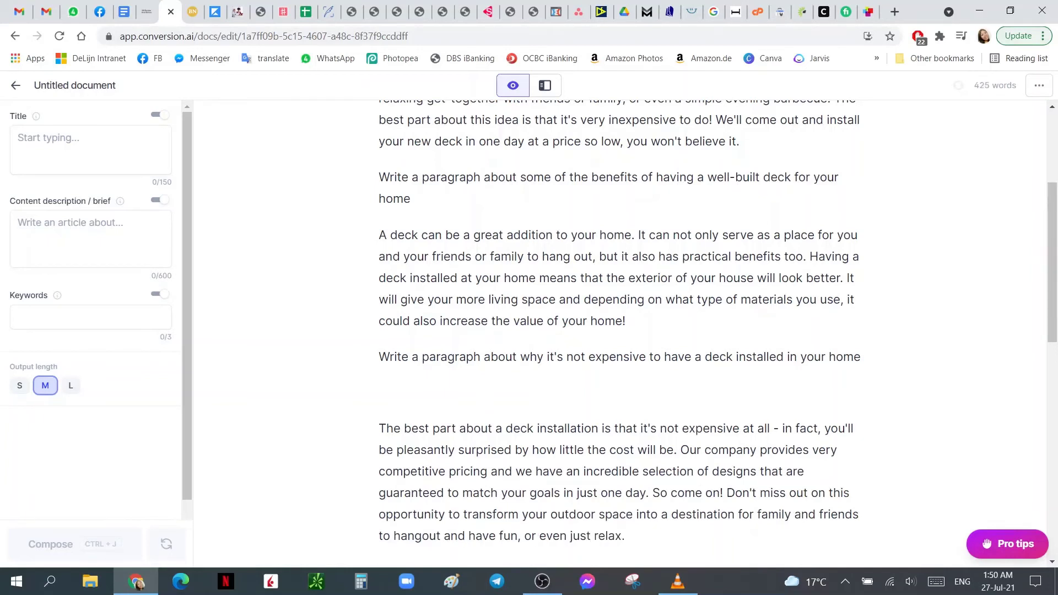
scroll(619, 334, "up", 4)
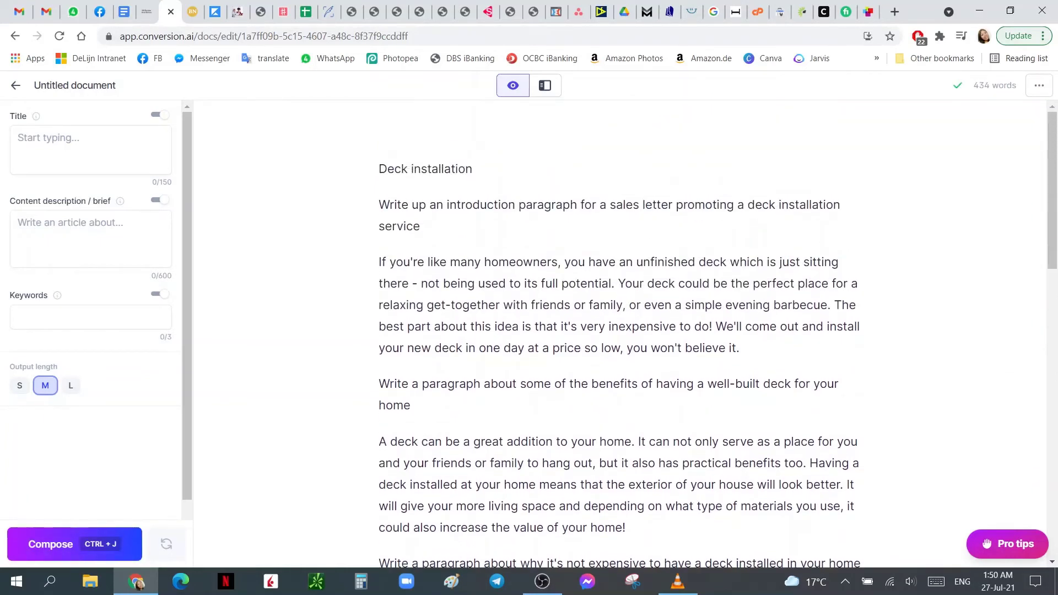
scroll(620, 334, "down", 5)
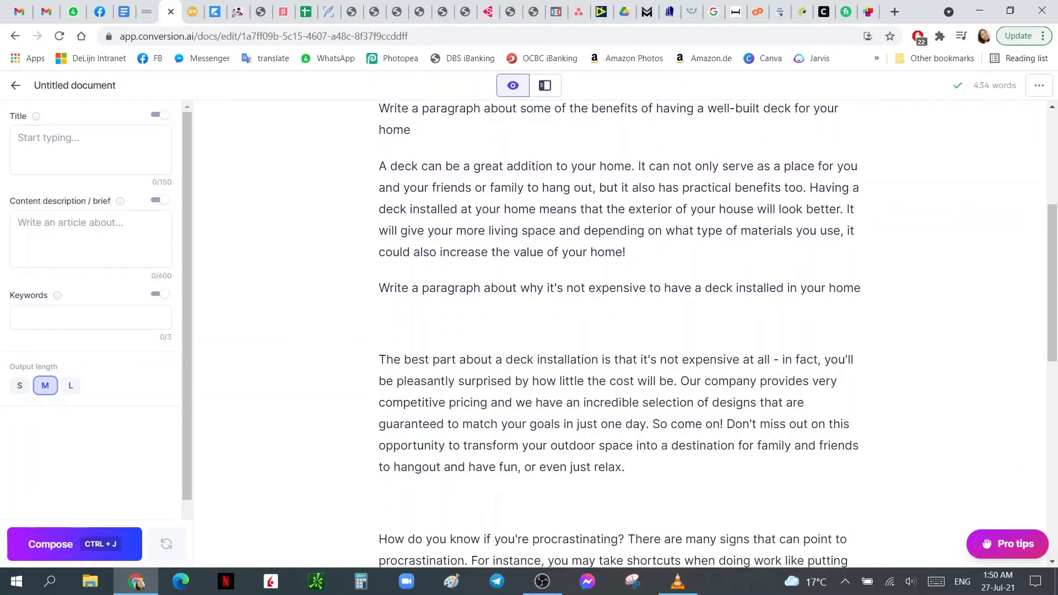
- Remove the blank line above "The best part about a deck installation" and delete the procrastination paragraph with its surrounding blank lines
key("BackSpace")
scroll(619, 334, "down", 2)
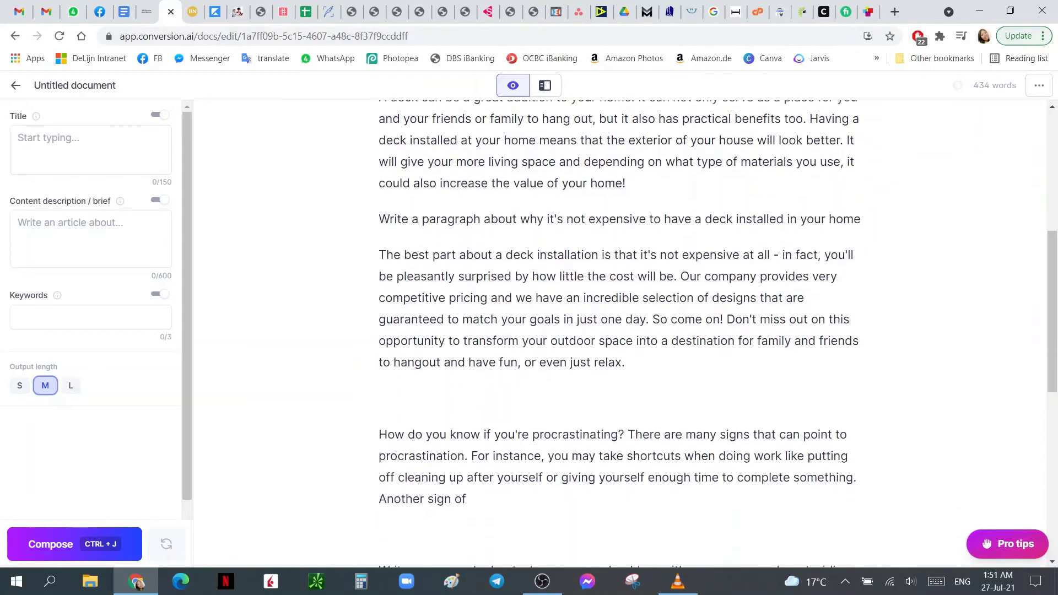
left_click_drag(467, 430, 380, 366)
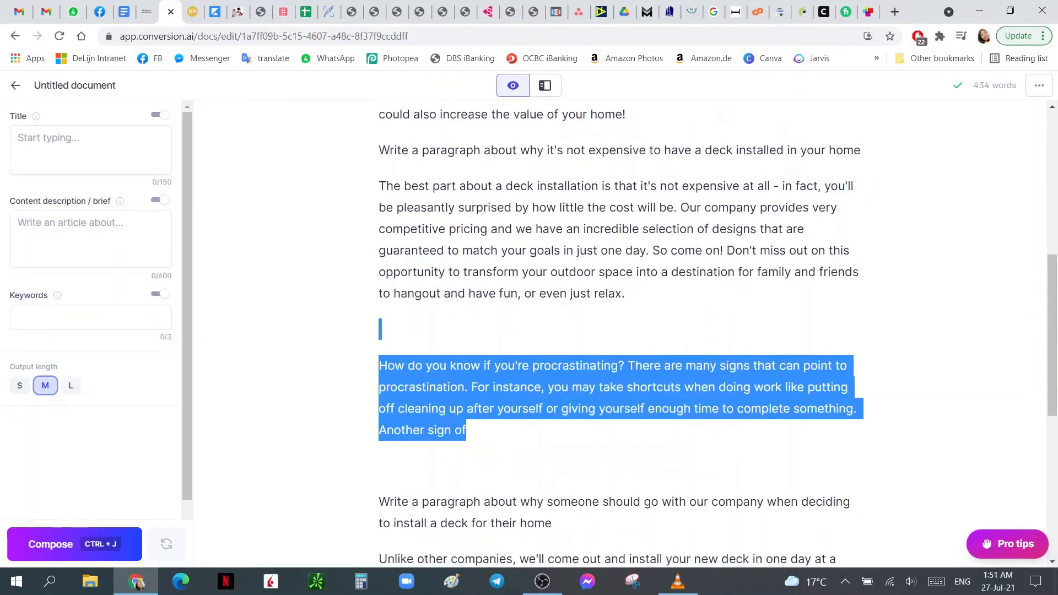
key("BackSpace")
key("BackSpace")
key("BackSpace")
key("BackSpace")
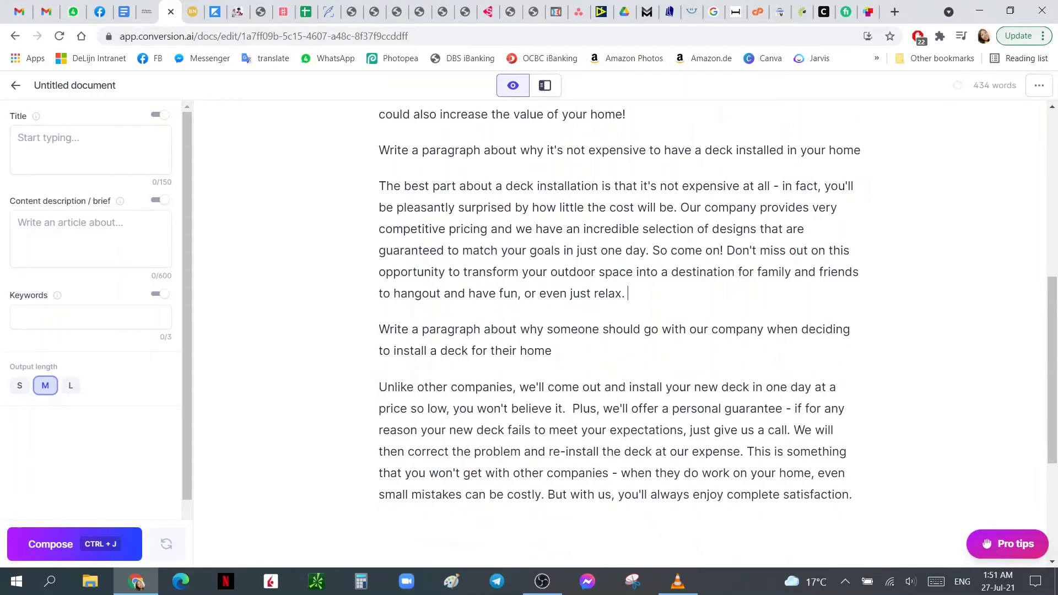
- At the document's end, enter "Write a short paragraph with a call to action for people considering using our company to build their deck for them"
scroll(619, 331, "down", 1)
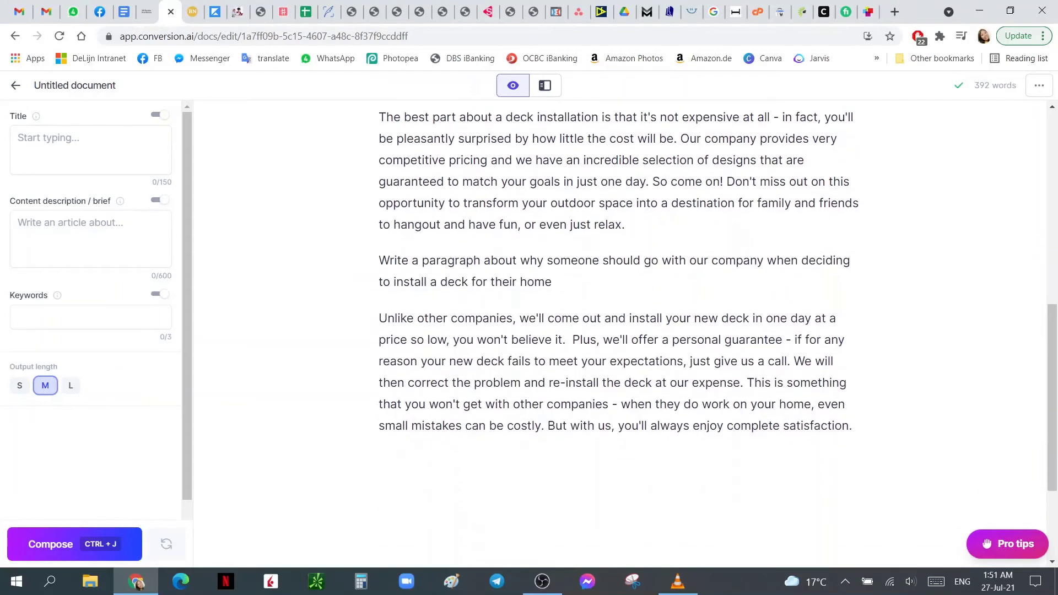
key("Return")
type("Write a short pa")
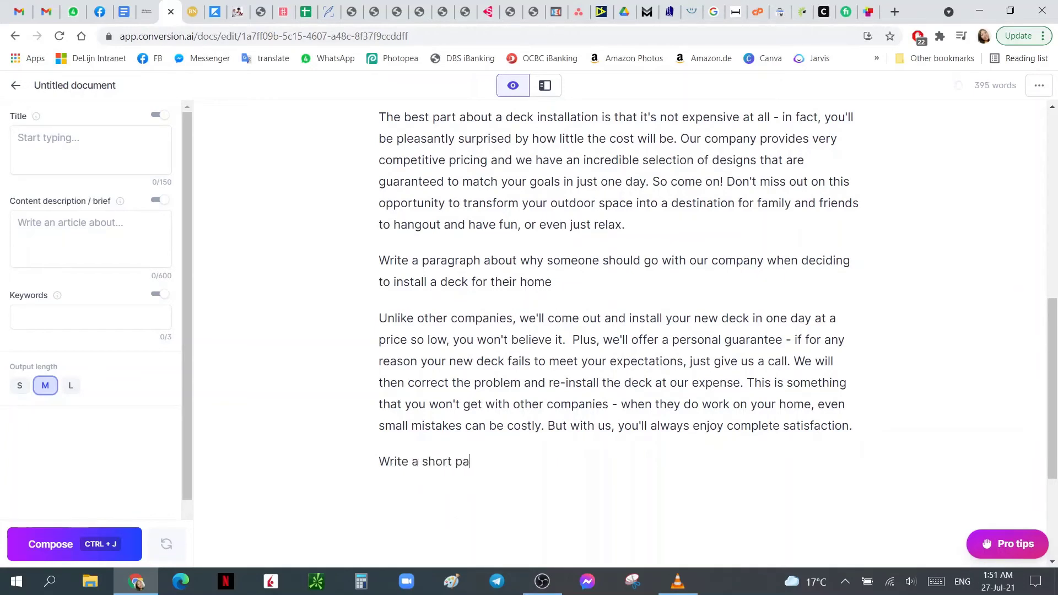
type("ragraph with a cal")
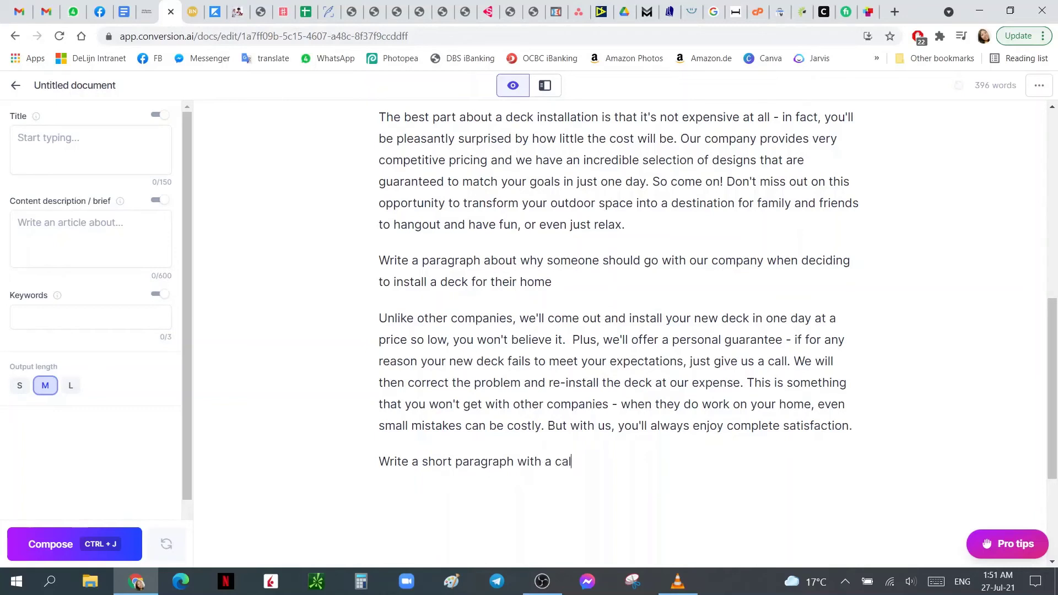
type("l to action for people considerin")
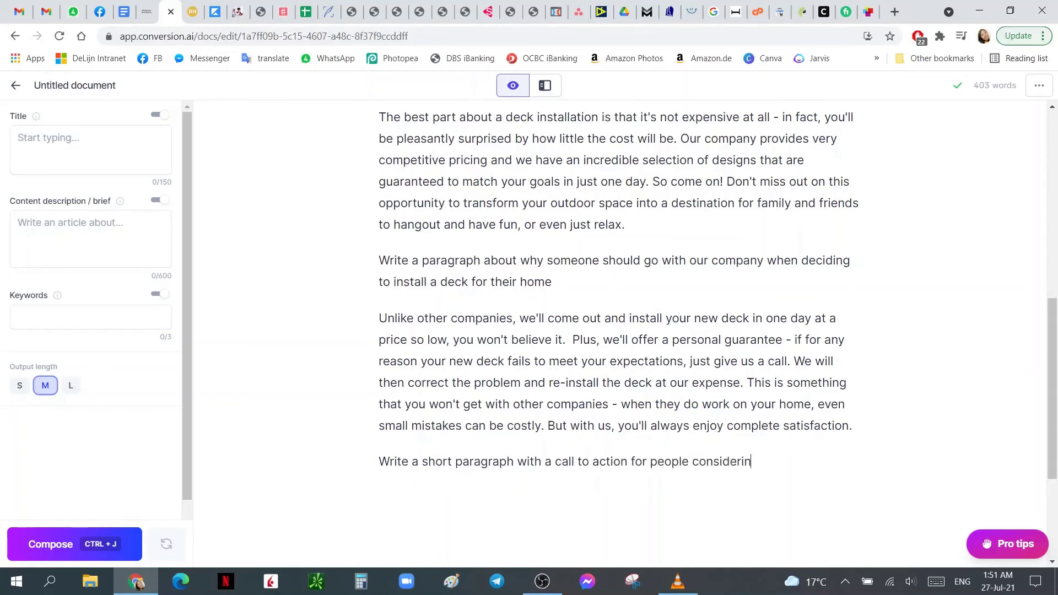
type("g using our compa")
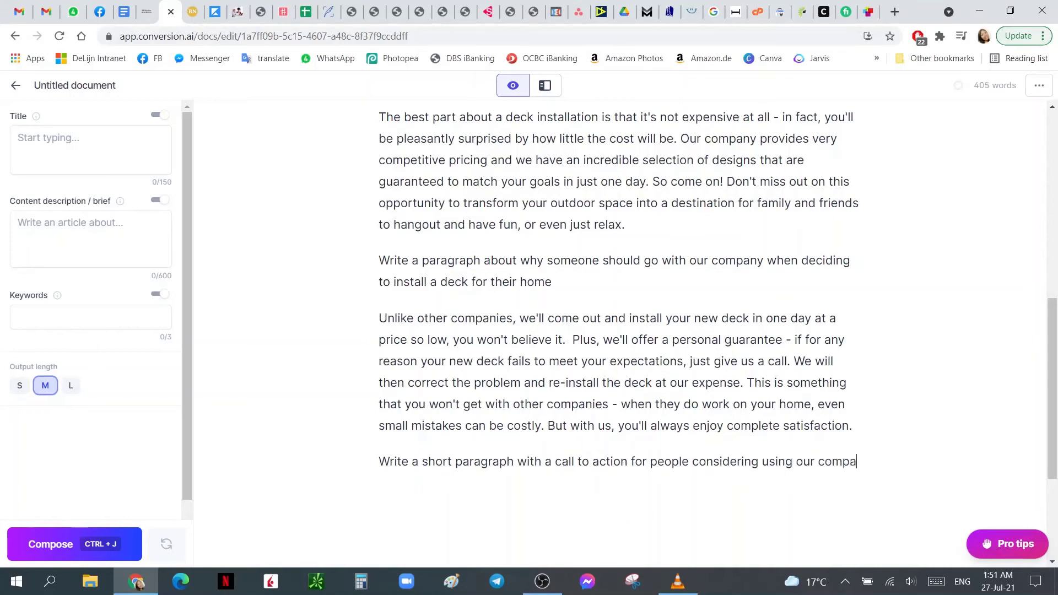
type("ny to build ")
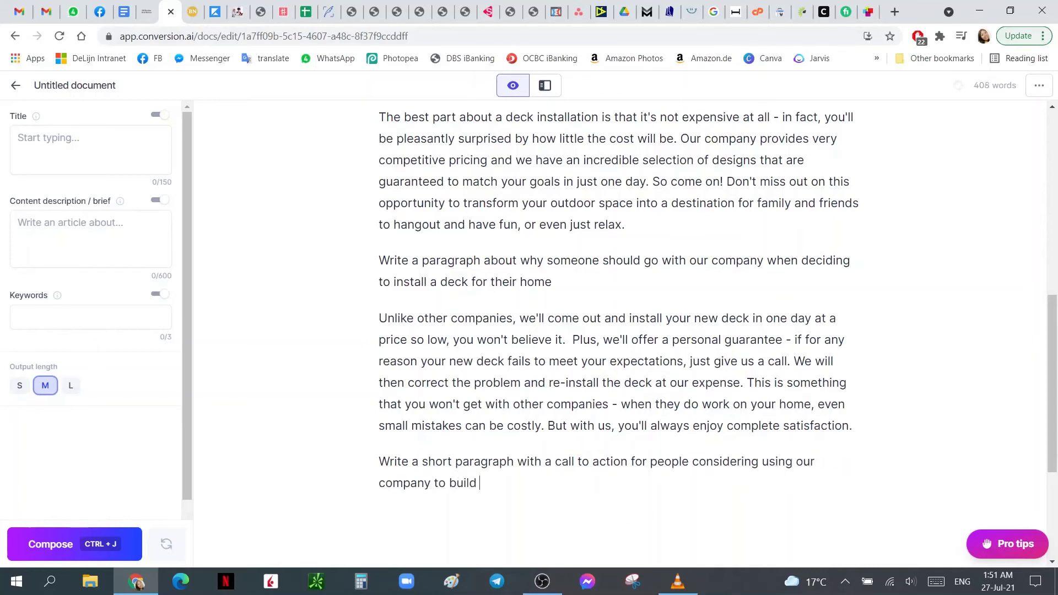
type("their deck for them")
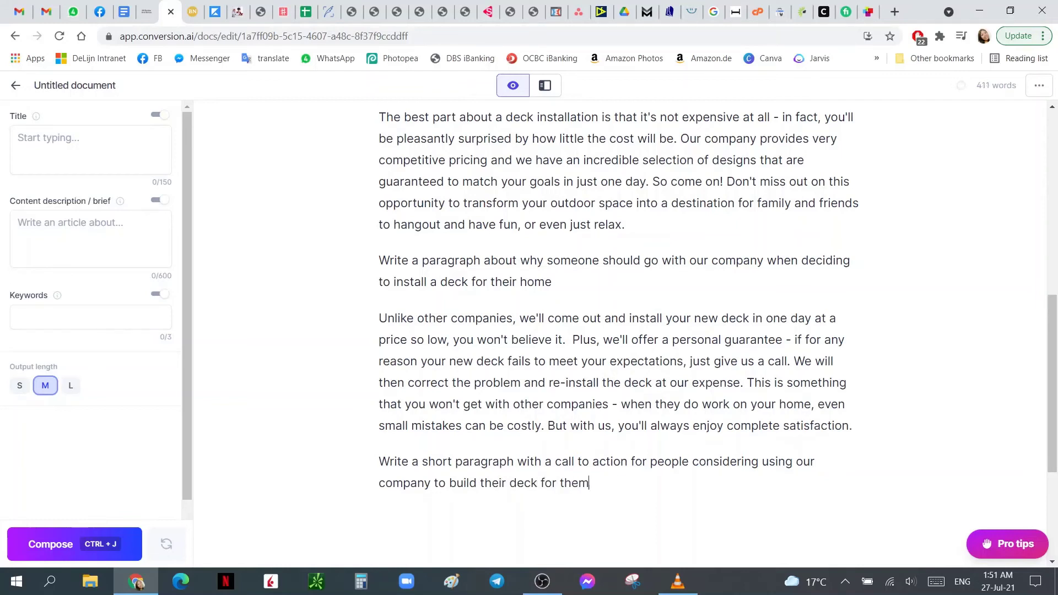
- Generate a paragraph from the call-to-action instruction and review the output
left_click_drag(590, 483, 378, 462)
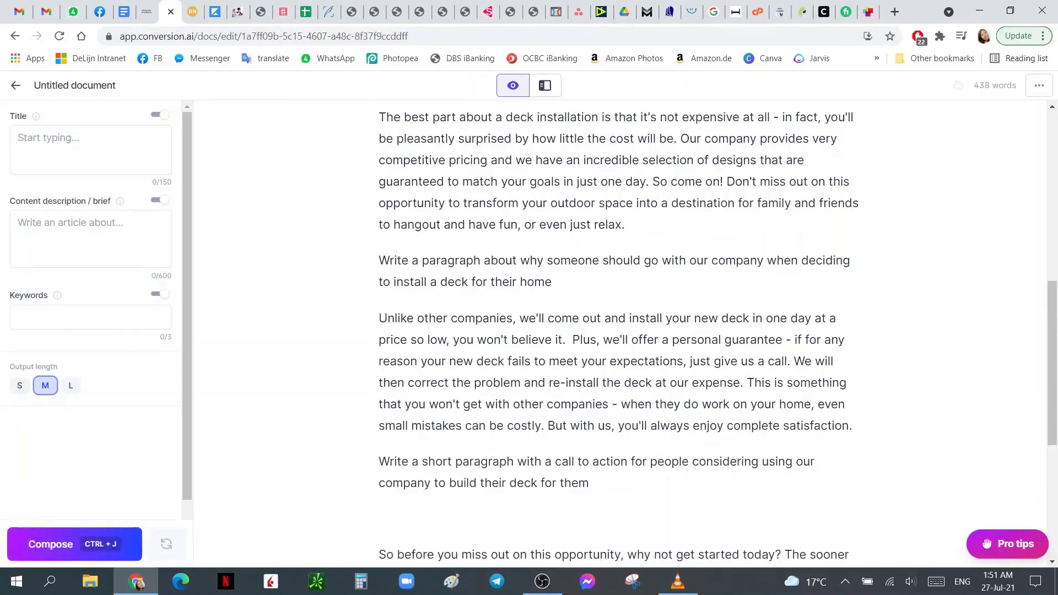
scroll(617, 331, "down", 1)
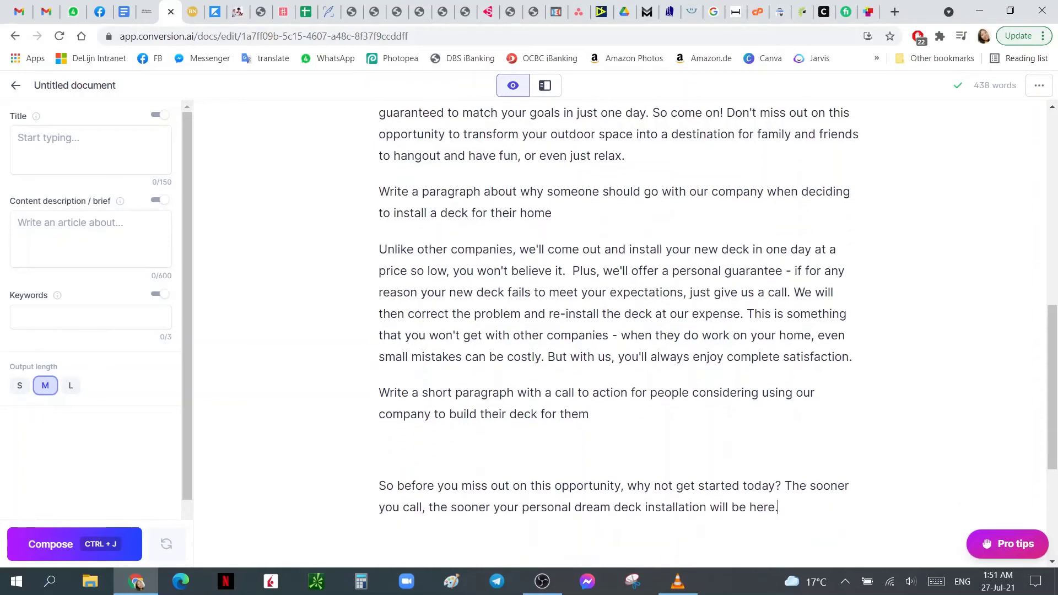
scroll(617, 331, "down", 1)
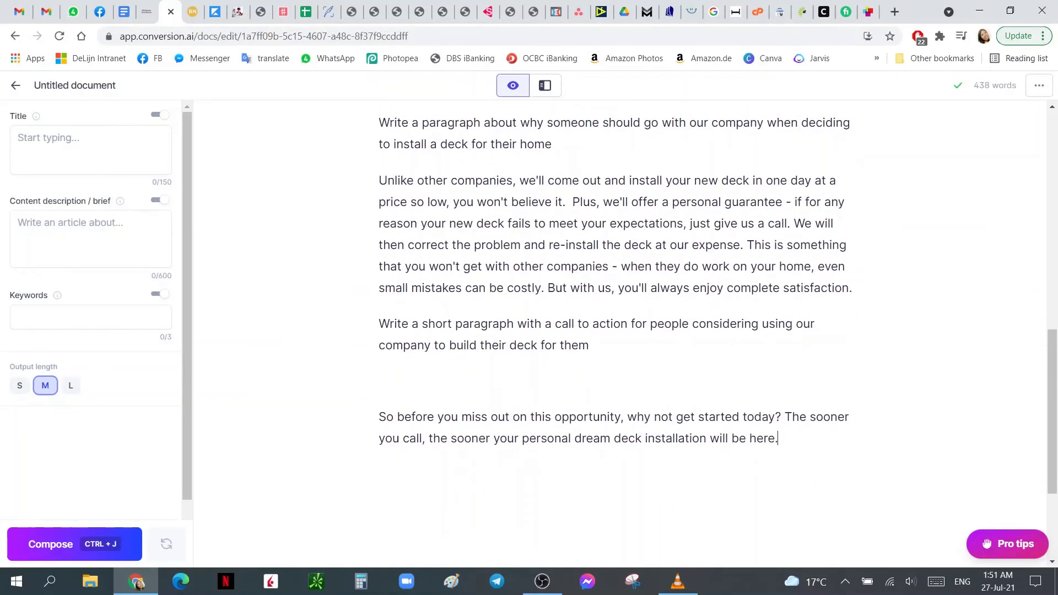
- Compose three further continuations after the call-to-action paragraph and review the added text
left_click(74, 544)
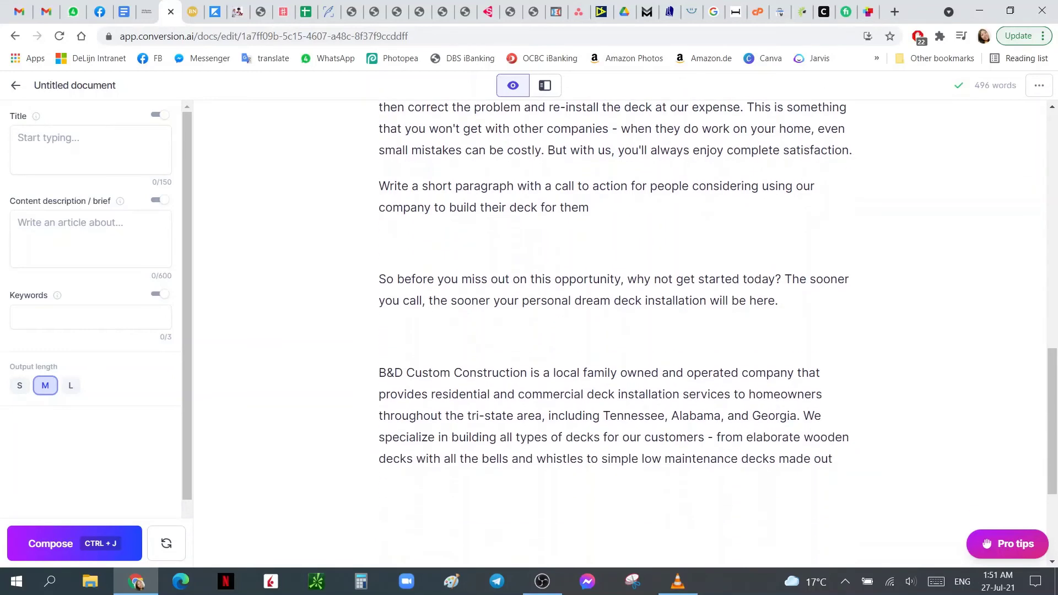
key("ctrl+j")
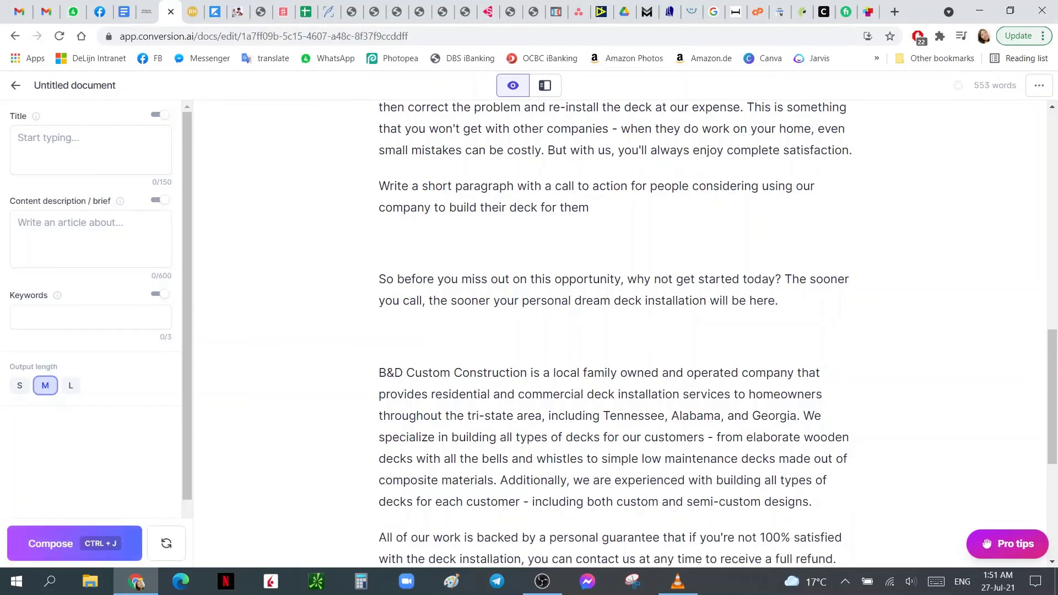
scroll(620, 333, "down", 1)
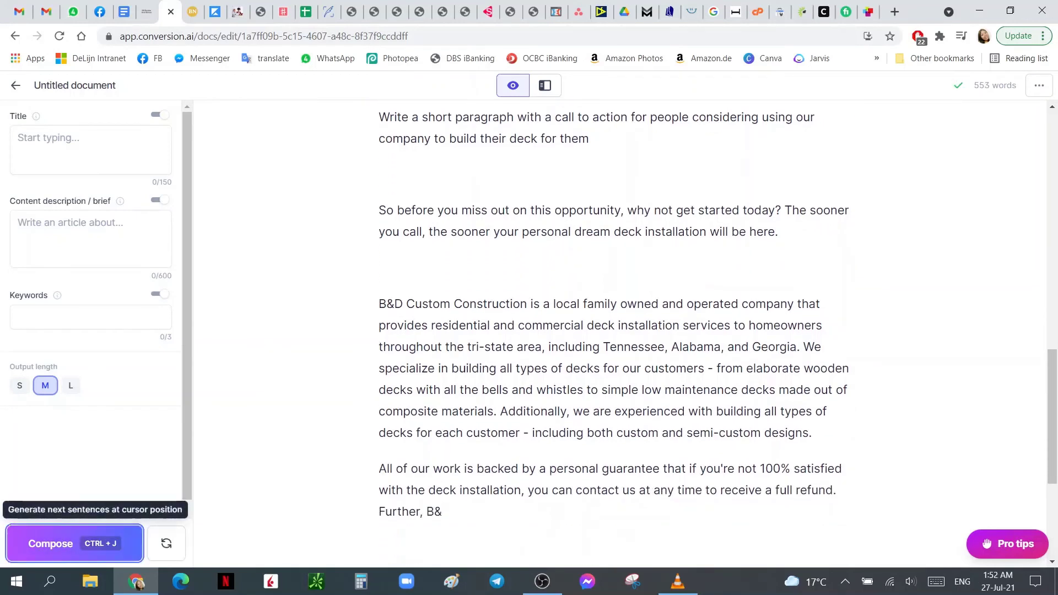
key("ctrl+j")
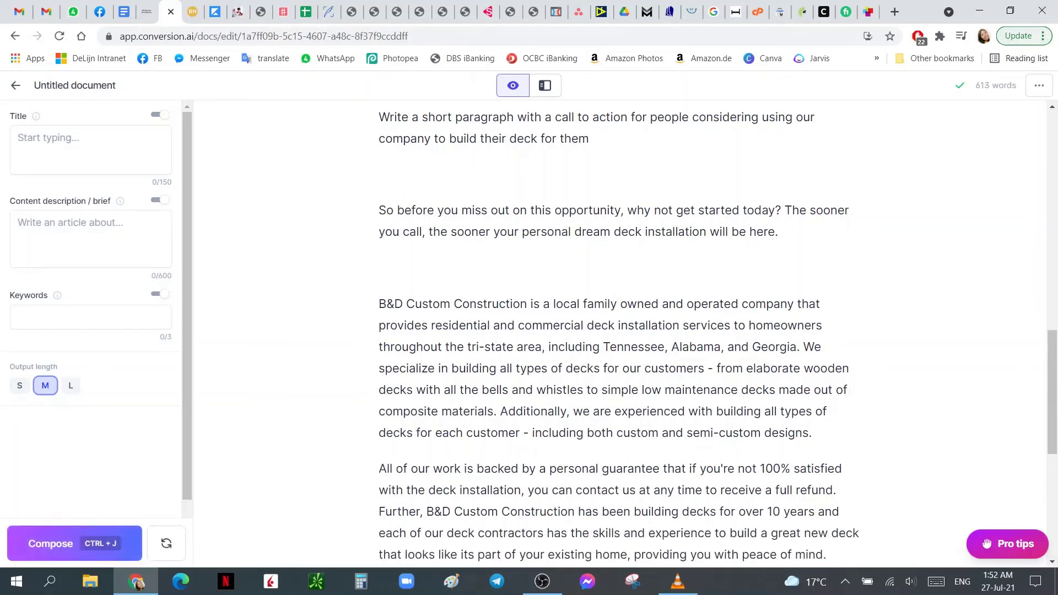
scroll(620, 333, "down", 2)
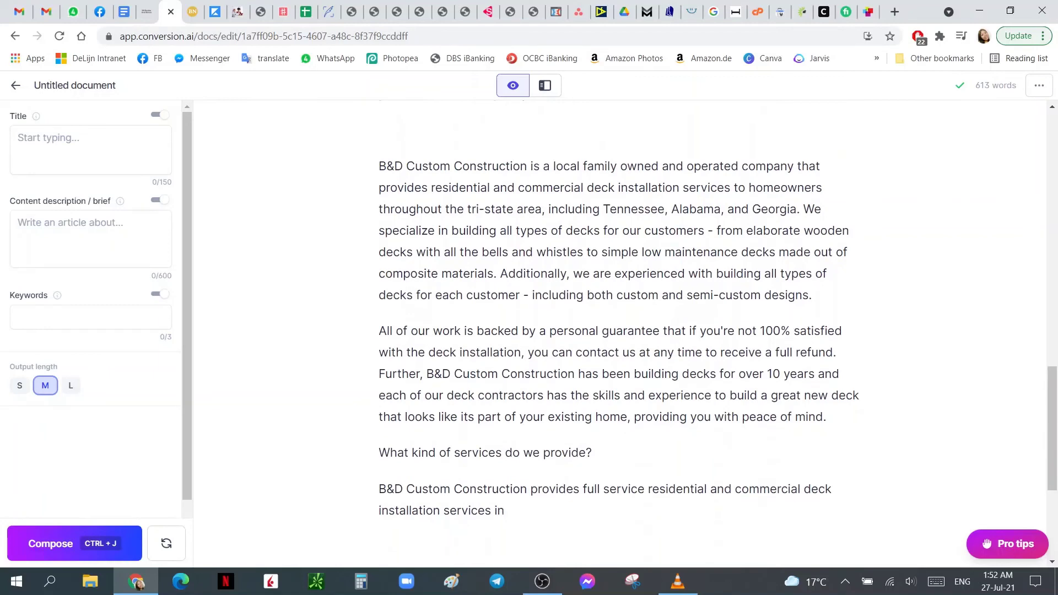
- Delete the "What kind of services do we provide?" heading and the unfinished sentence below it
key("ctrl+shift+Left")
key("ctrl+shift+Left")
key("ctrl+shift+Left")
key("ctrl+shift+Left")
key("ctrl+shift+Left")
key("ctrl+shift+Left")
key("ctrl+shift+Left")
key("ctrl+shift+Left")
key("ctrl+shift+Left")
key("ctrl+shift+Left")
key("ctrl+shift+Left")
key("ctrl+shift+Left")
key("ctrl+shift+Left")
key("ctrl+shift+Left")
key("ctrl+shift+Left")
key("ctrl+shift+Left")
key("ctrl+shift+Left")
key("ctrl+shift+Left")
key("ctrl+shift+Left")
key("ctrl+shift+Left")
key("BackSpace")
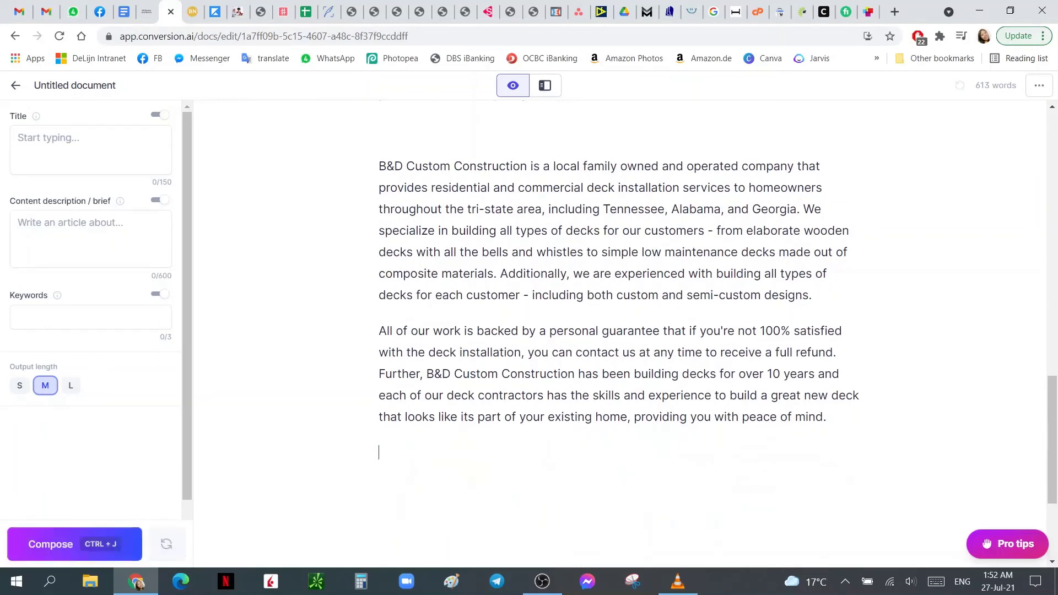
- Remove the blank lines above the "B&D Custom Construction" paragraph and above "So before you miss out on this opportunity"
scroll(620, 334, "up", 3)
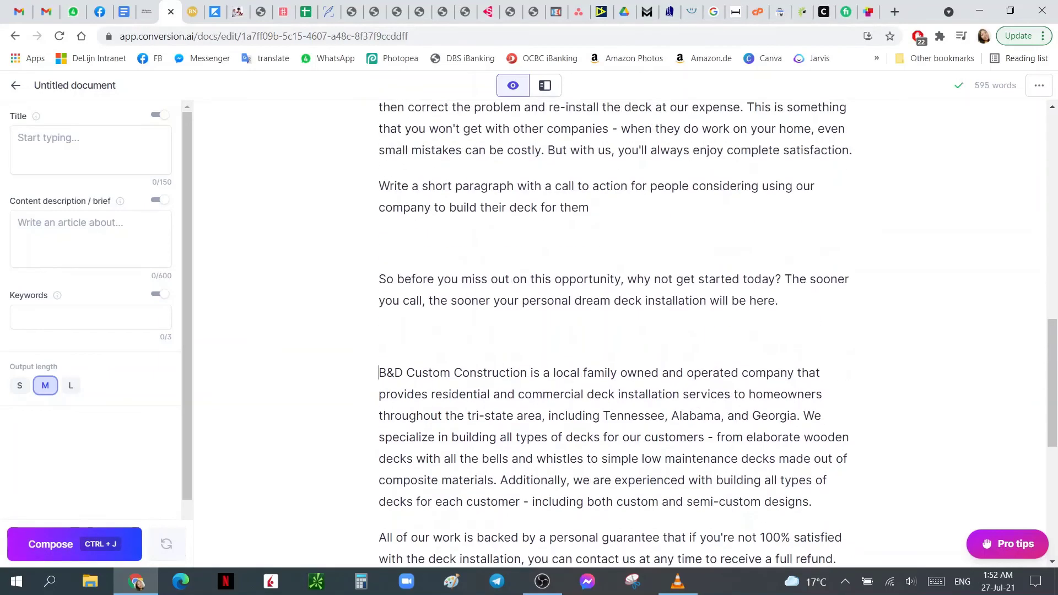
key("BackSpace")
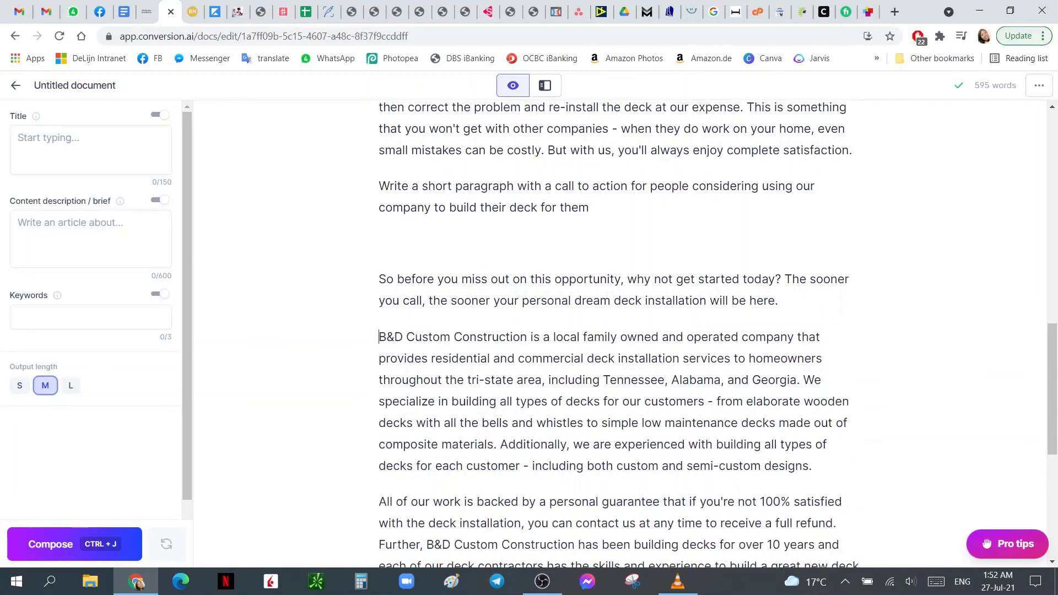
key("BackSpace")
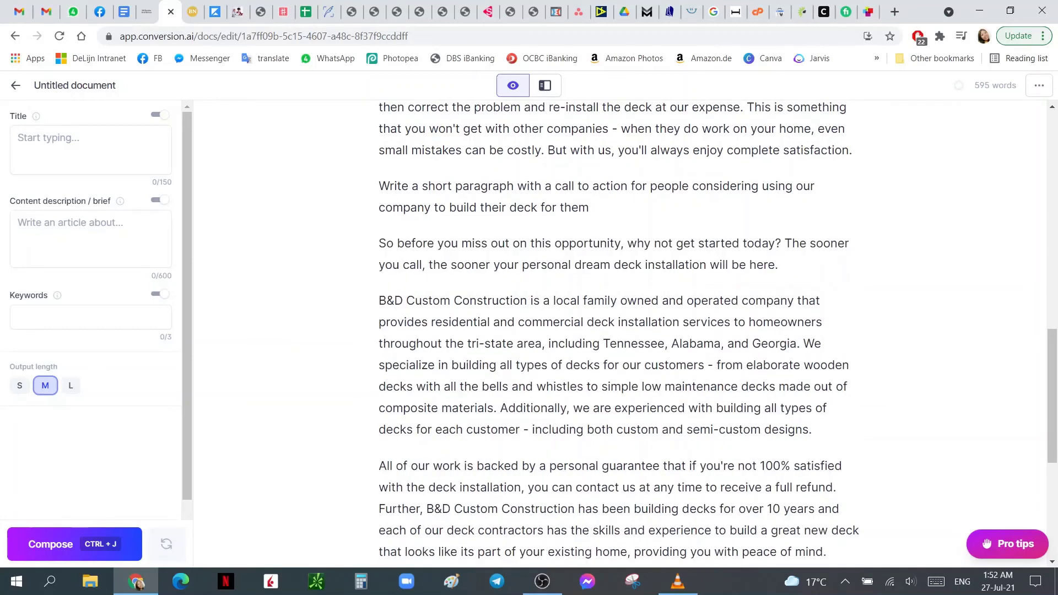
- Format the introduction-paragraph instruction near the start of the document as a level 2 heading
scroll(620, 333, "up", 12)
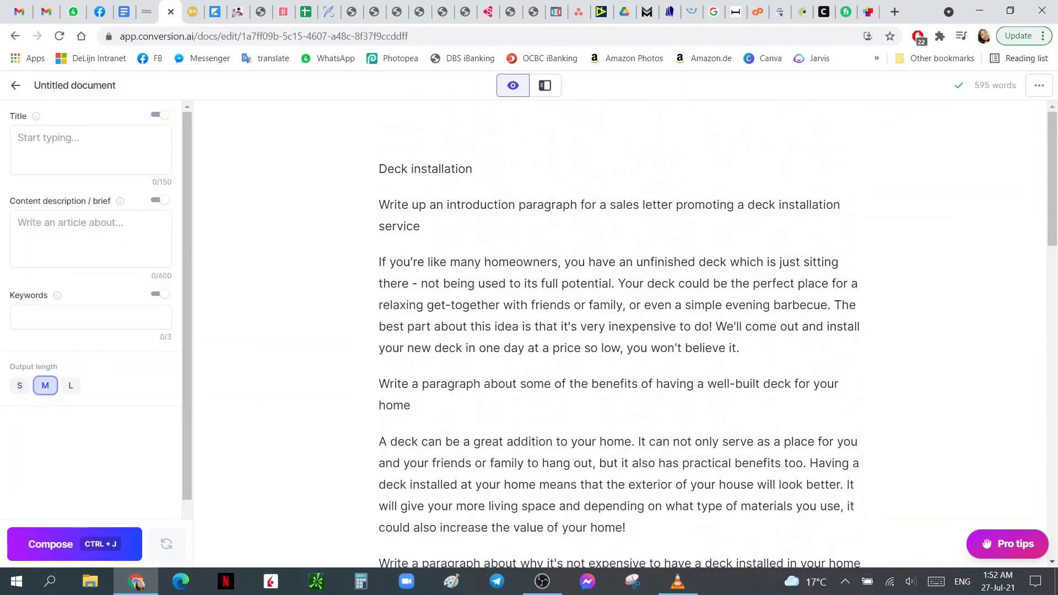
left_click_drag(379, 205, 421, 227)
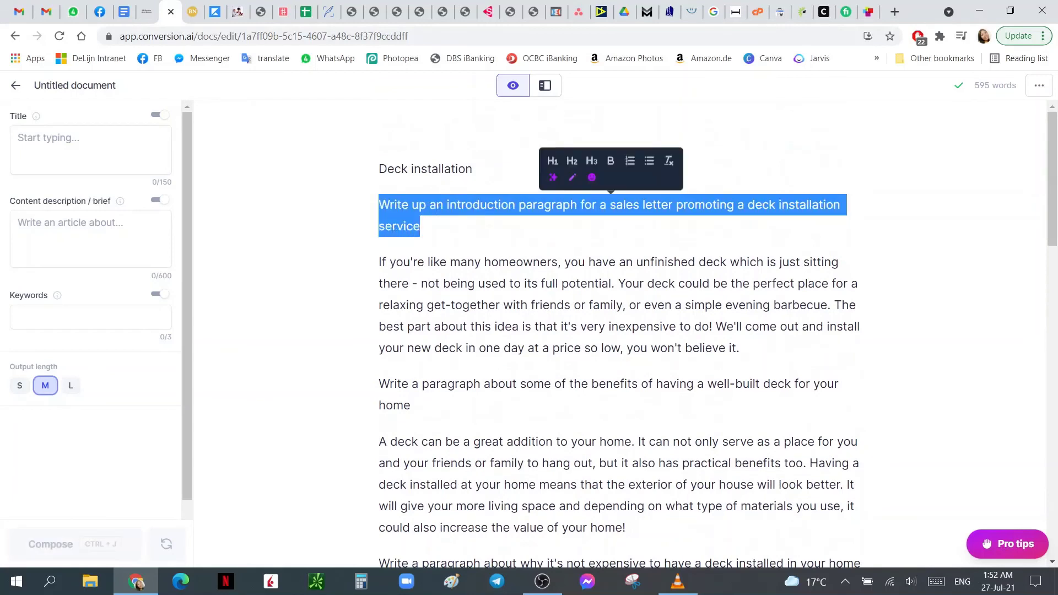
left_click(572, 161)
- Extend the opening line to read "Sales Letter for Deck installation" and format it as a level 1 heading
left_click_drag(473, 169, 379, 169)
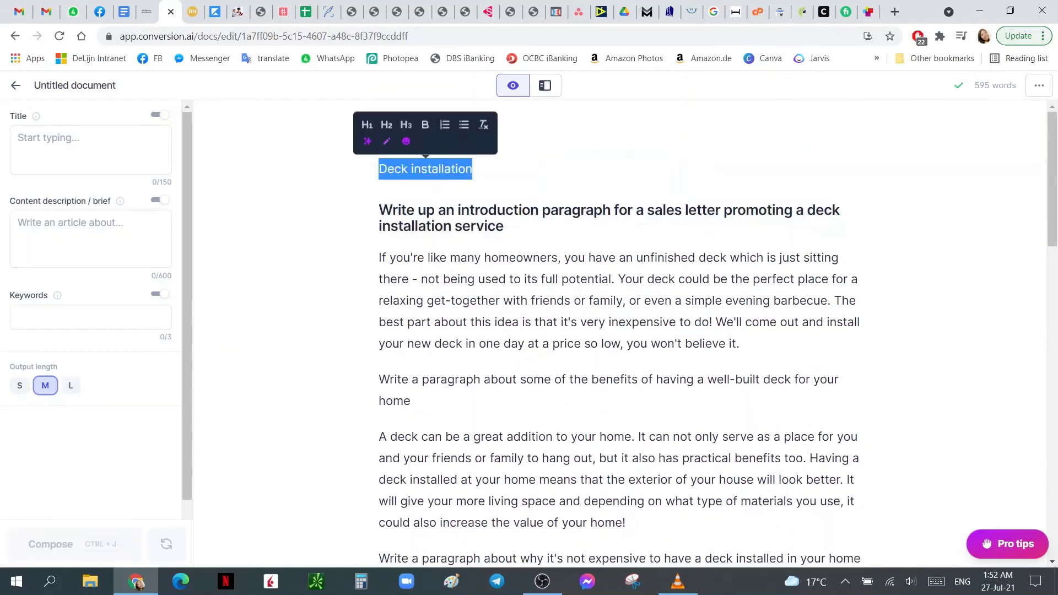
left_click(379, 168)
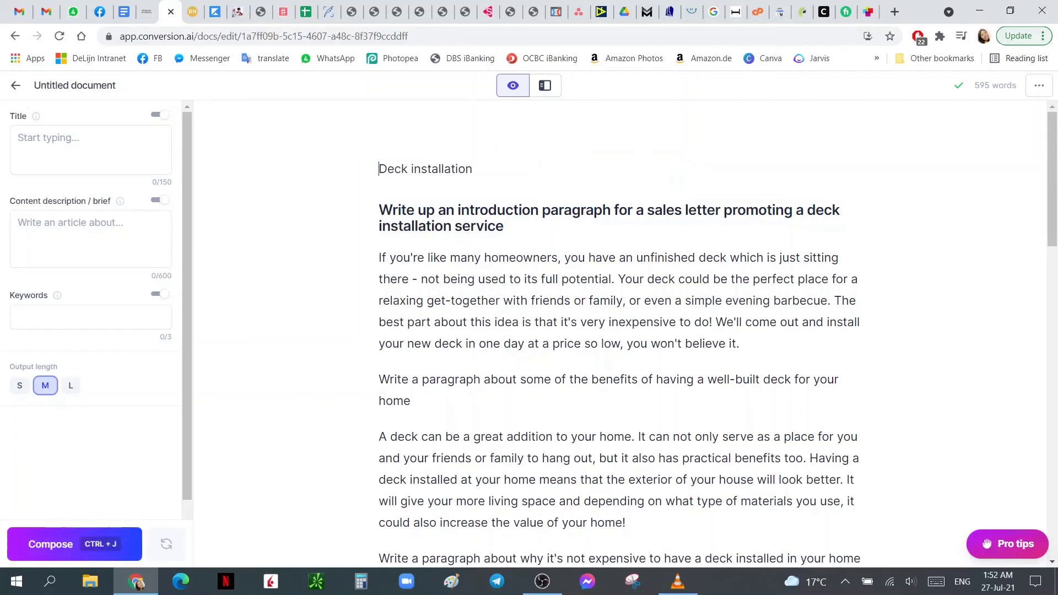
type("Sales Let")
type("ter for")
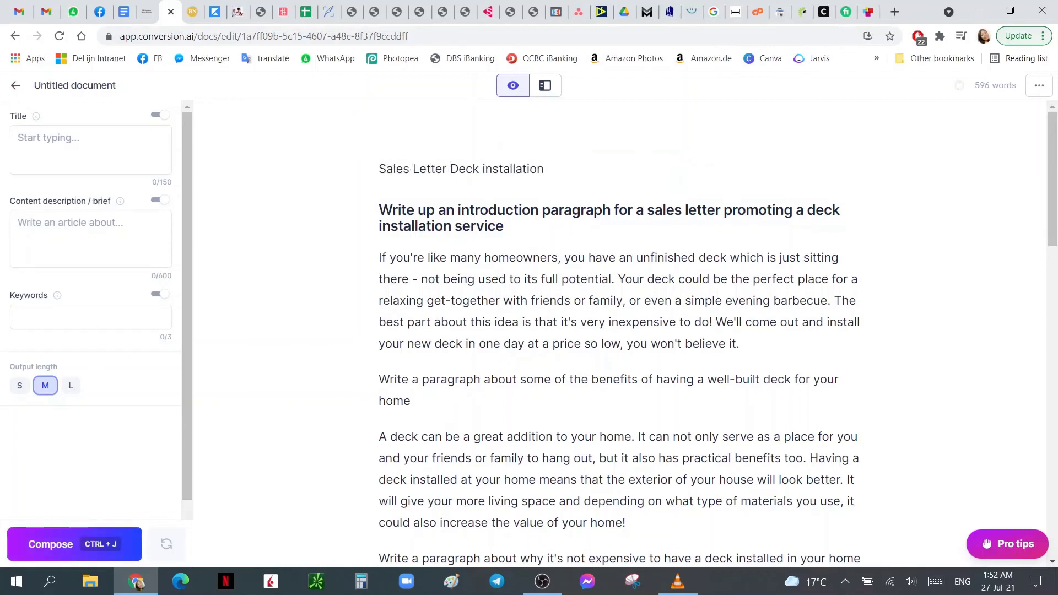
left_click_drag(563, 168, 378, 169)
left_click(413, 125)
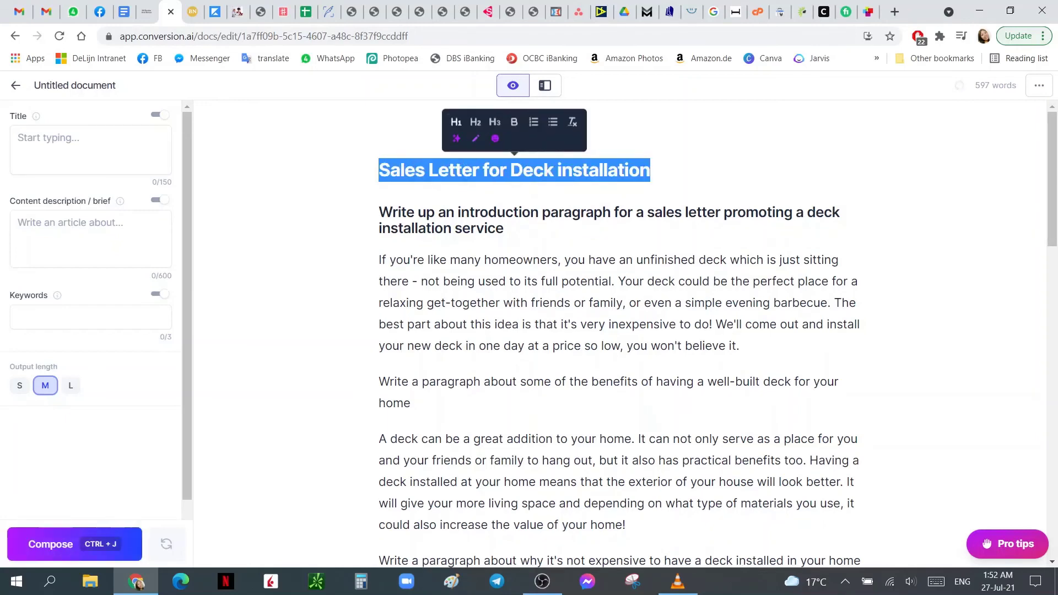
- Format the instructions about the benefits of a well-built deck and about why installation is not expensive as level 2 headings
left_click_drag(411, 403, 378, 381)
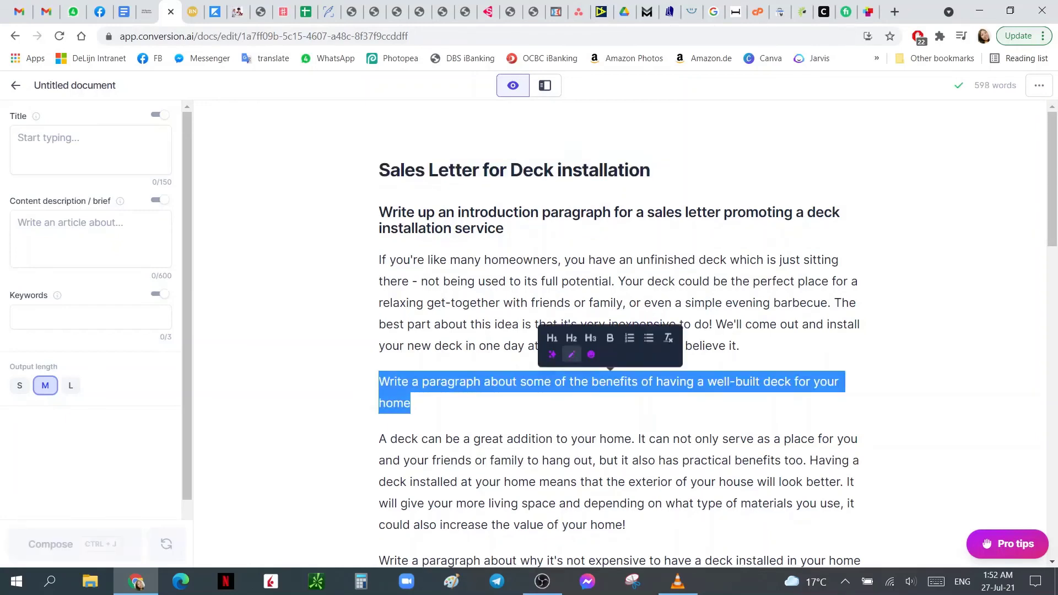
left_click(572, 338)
scroll(571, 338, "down", 5)
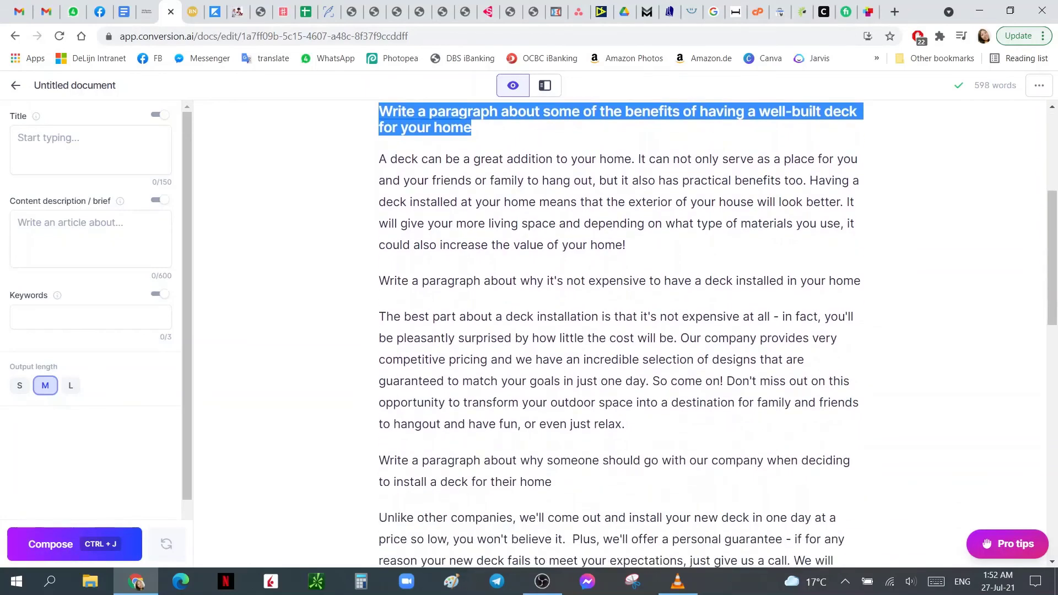
left_click_drag(861, 282, 379, 282)
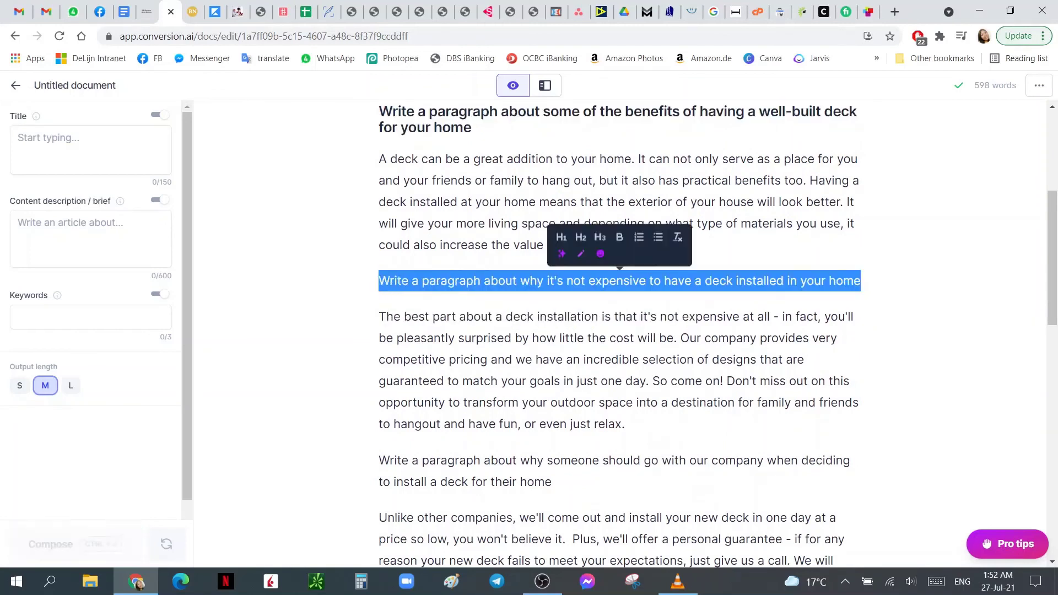
left_click(581, 237)
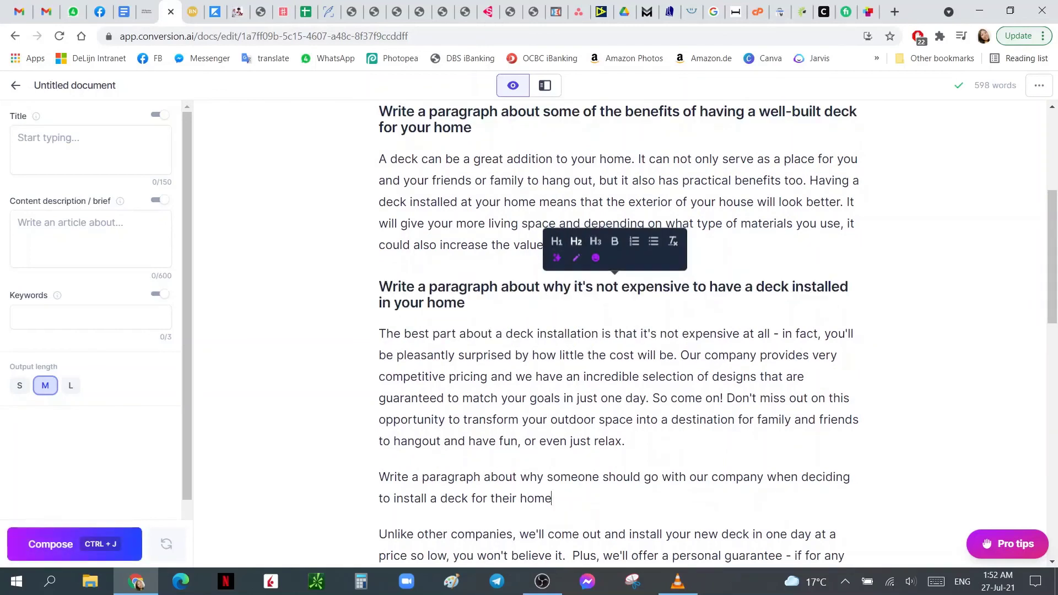
- Format the instruction about choosing our company and the call-to-action instruction as level 2 headings
left_click_drag(552, 499, 378, 478)
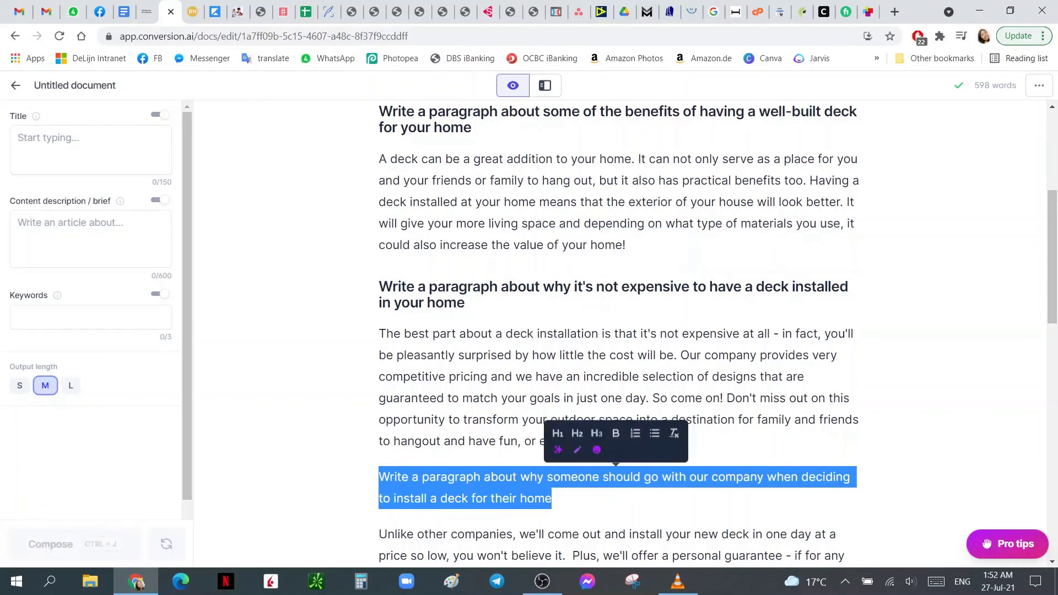
left_click(577, 433)
scroll(577, 434, "down", 5)
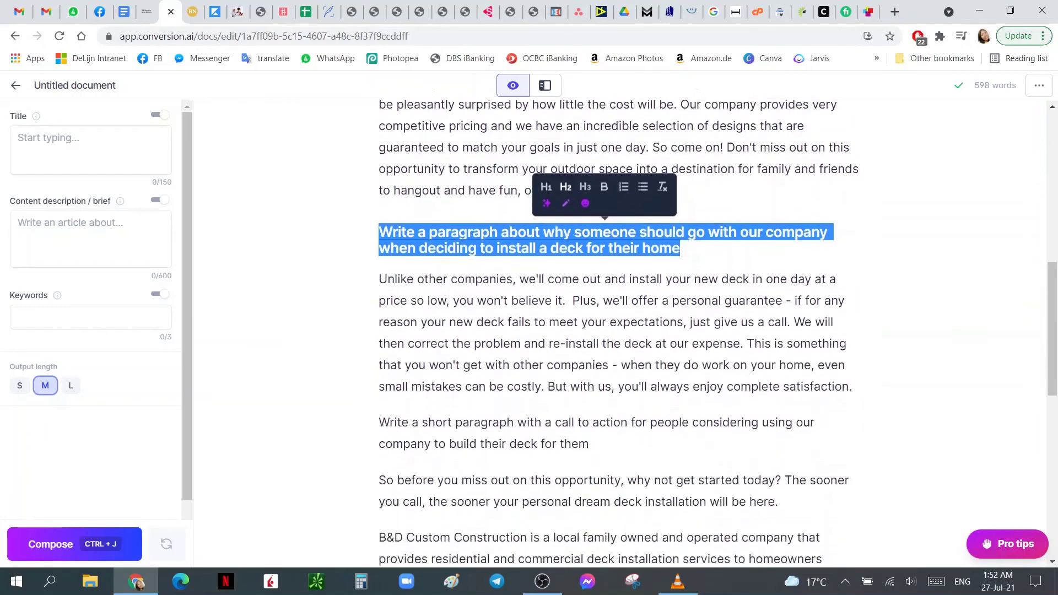
left_click_drag(589, 419, 379, 397)
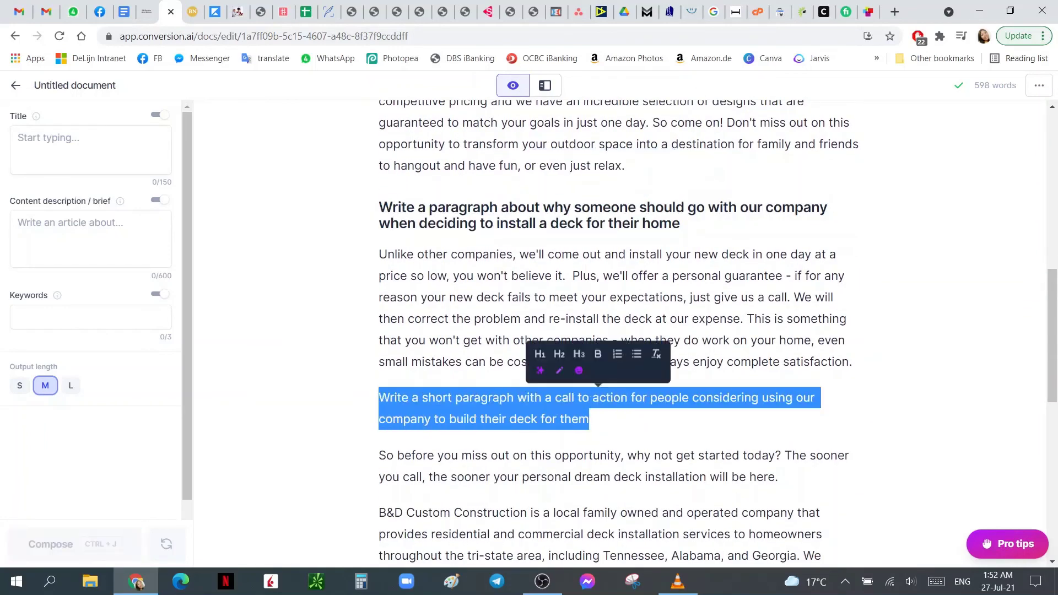
left_click(559, 354)
- Add the closing line "ADD IN YOUR CONTACT INFO & DONE! :)" below the final paragraph
scroll(560, 354, "down", 4)
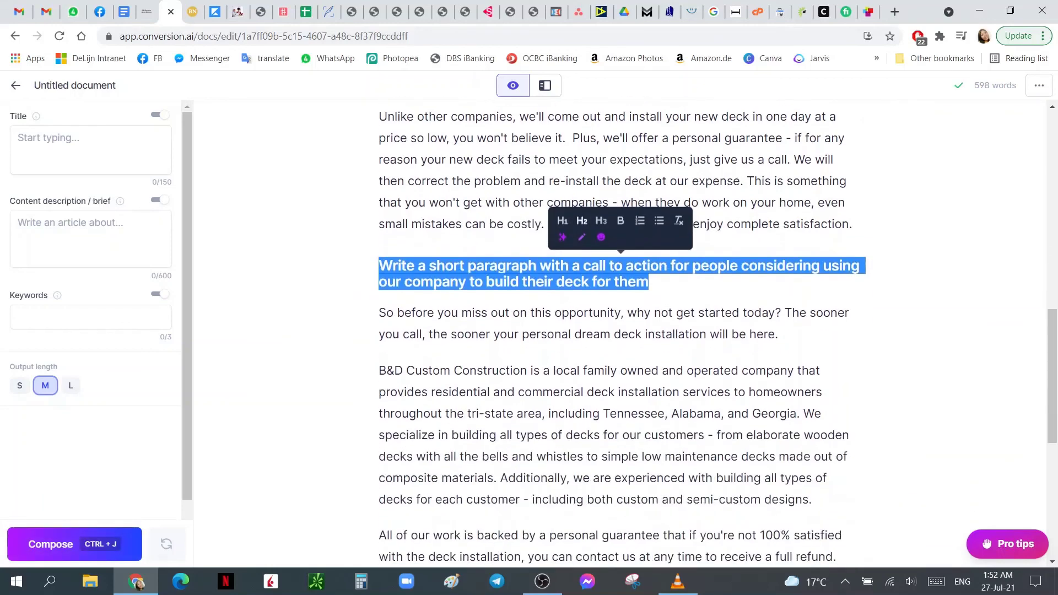
scroll(617, 331, "down", 3)
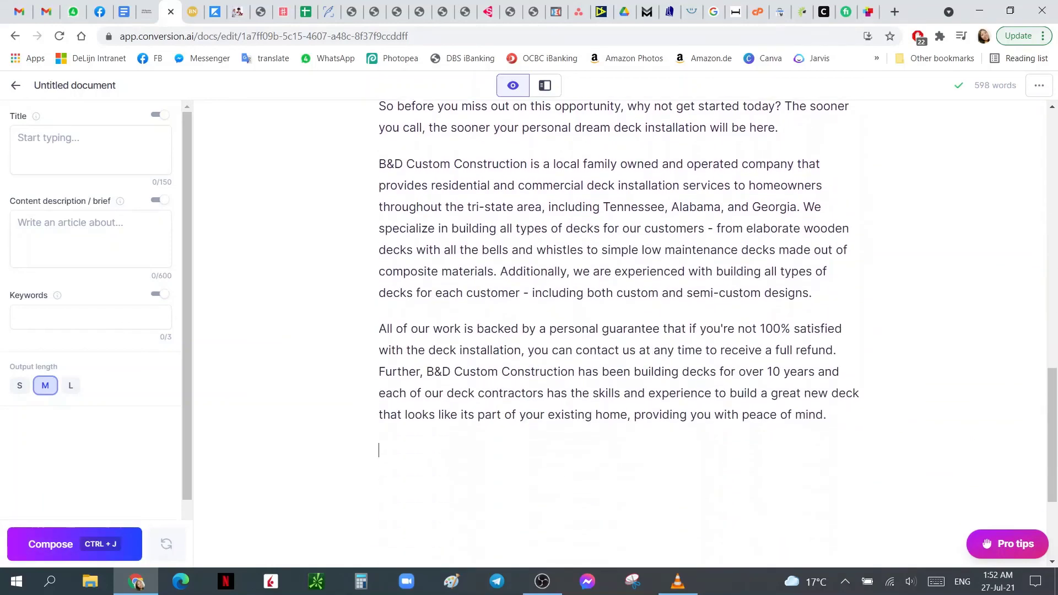
type("ADD IN YOUR CONTACT INFO")
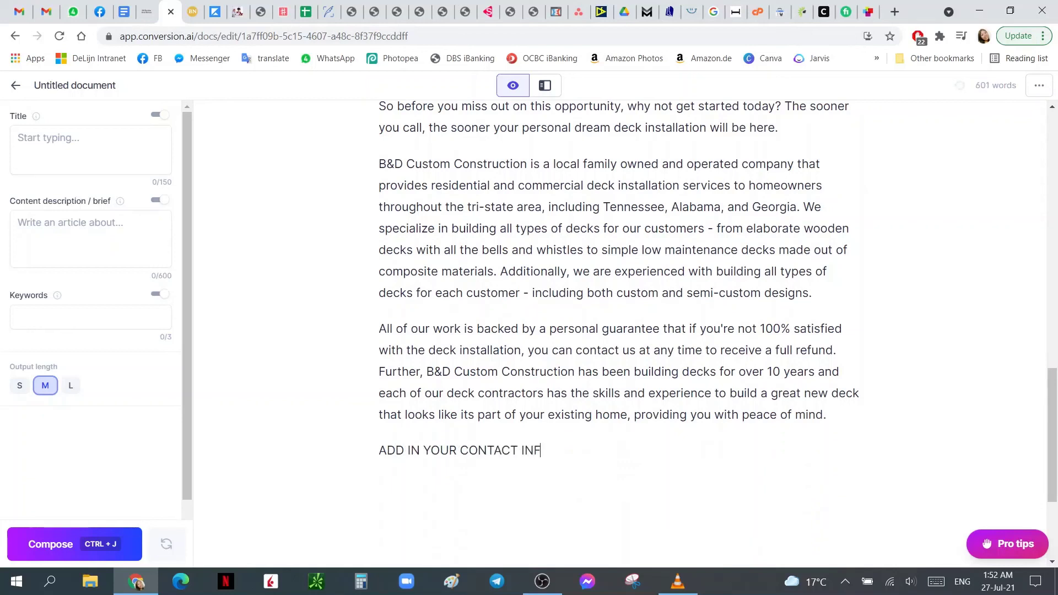
type(" & DONE! :)")
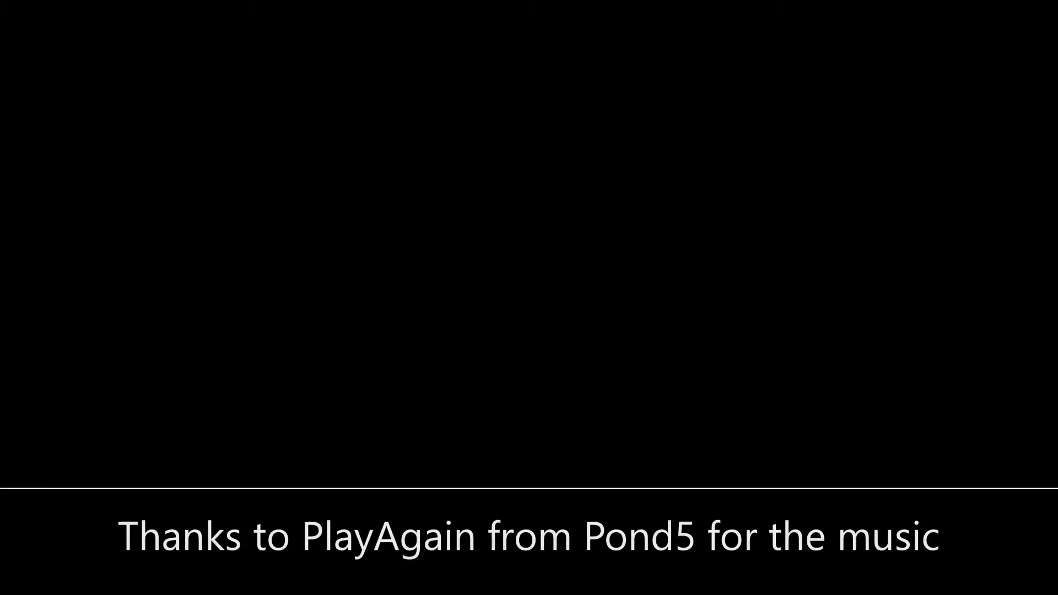